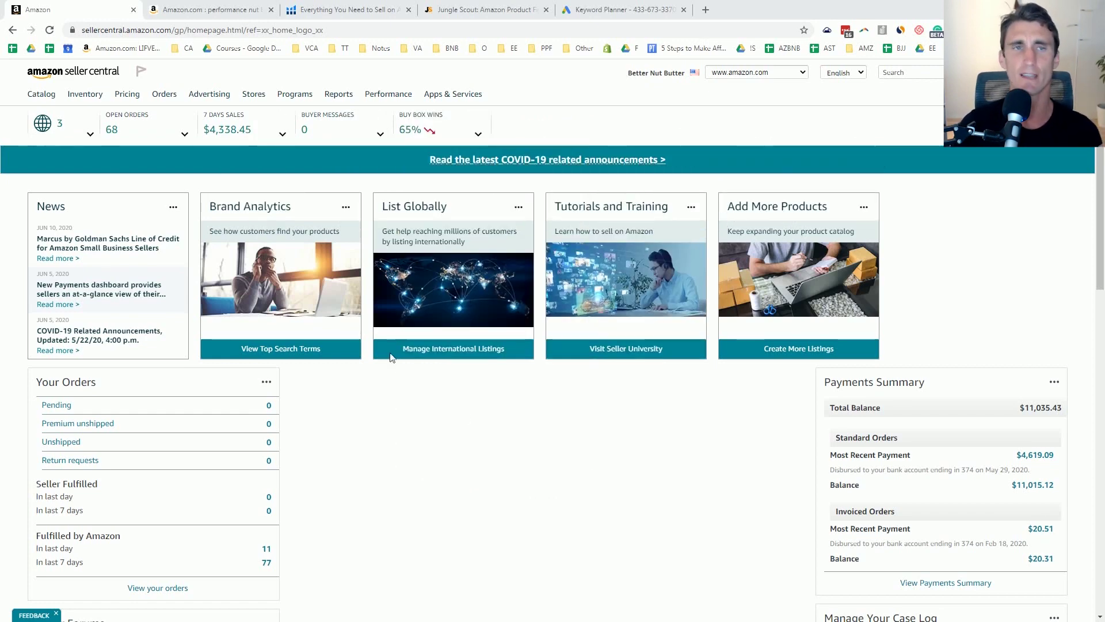
- Review the performance nut butter search results, noting the Sponsored label on the first result
{"action": "left_click", "coordinate": [206, 11]}
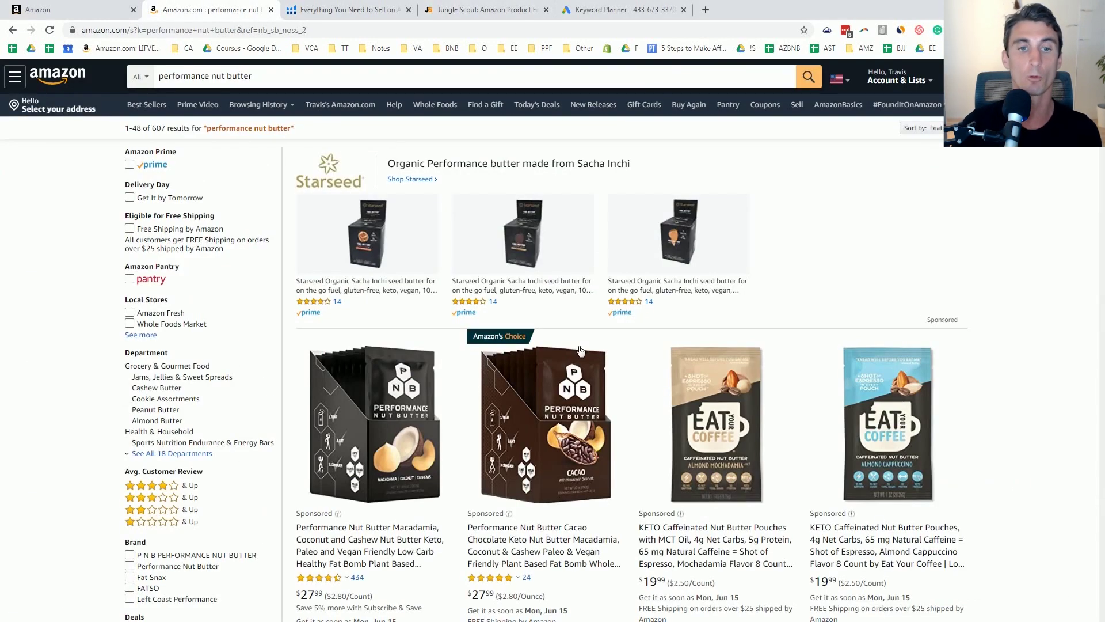
{"action": "scroll", "coordinate": [419, 446], "scroll_direction": "down", "scroll_amount": 3}
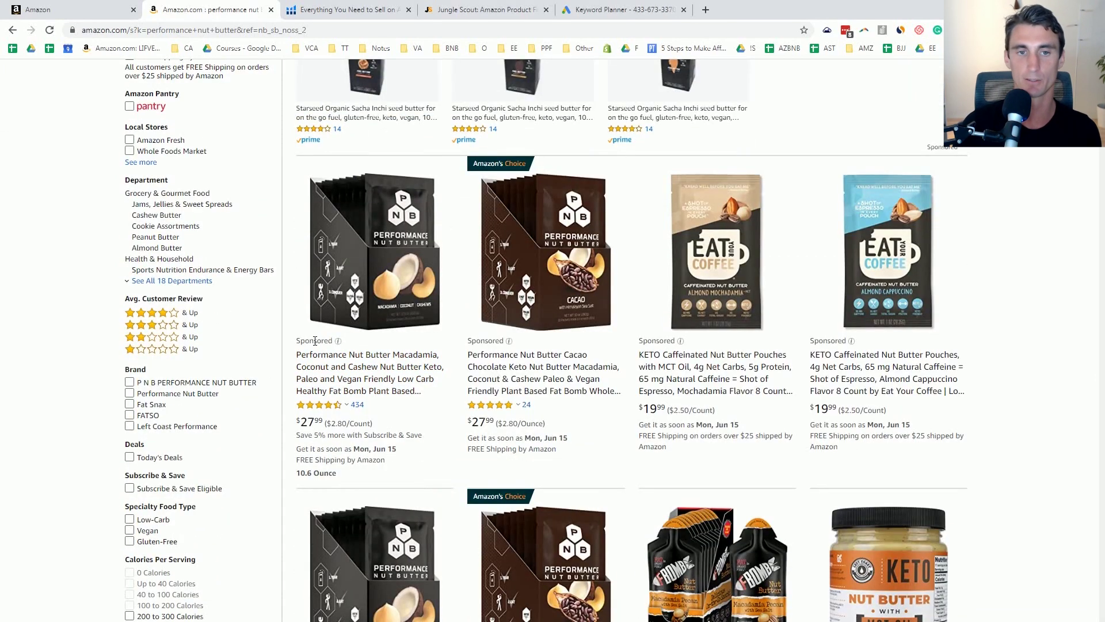
{"action": "double_click", "coordinate": [315, 341]}
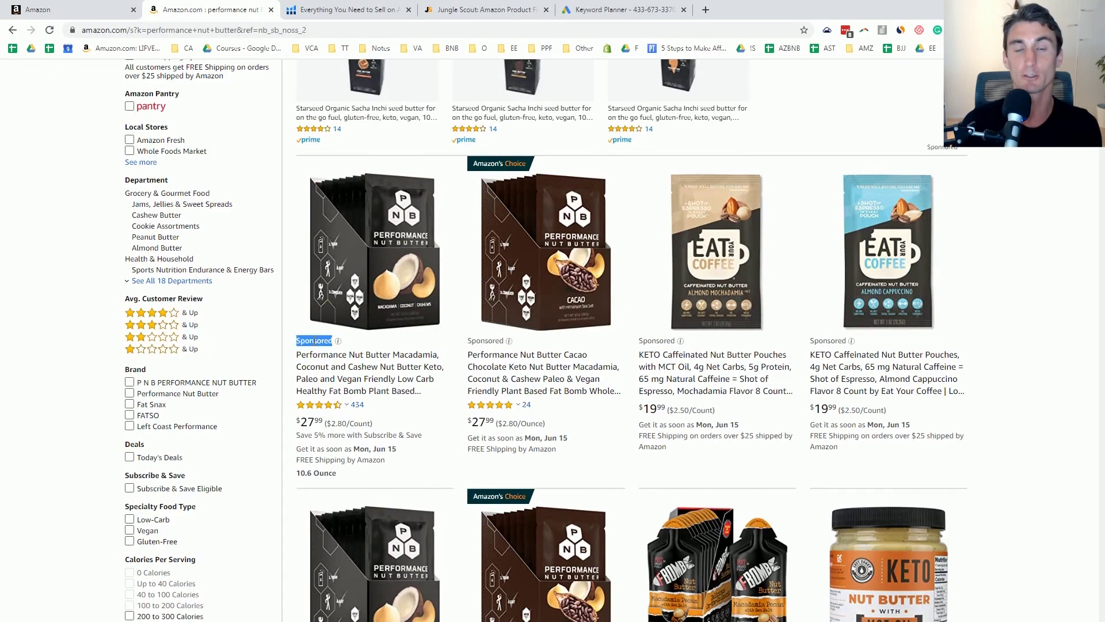
{"action": "scroll", "coordinate": [718, 432], "scroll_direction": "down", "scroll_amount": 4}
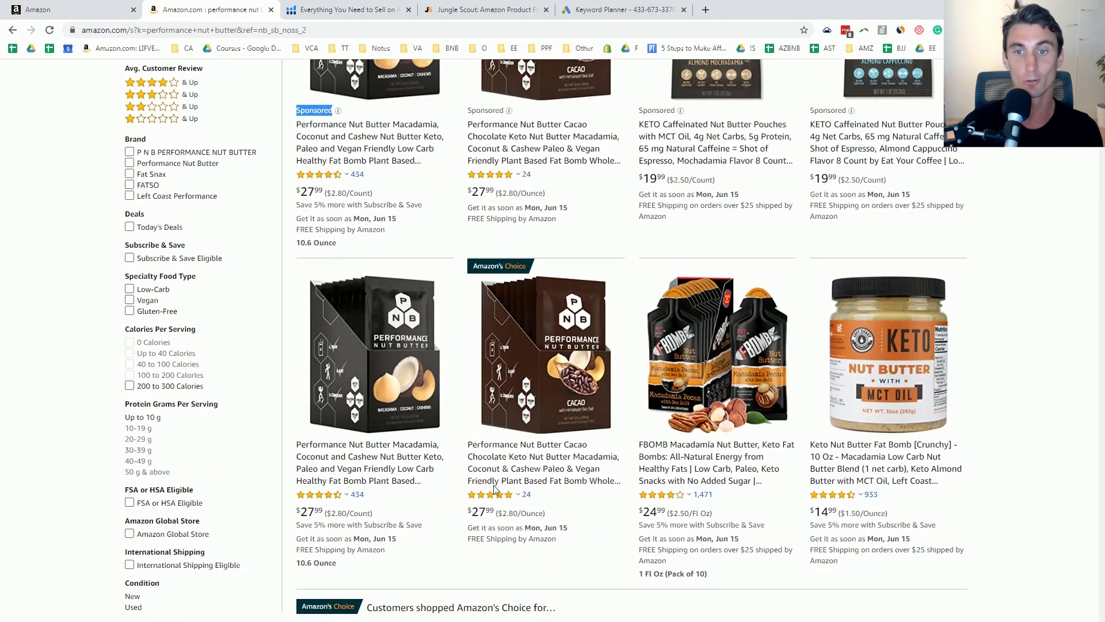
{"action": "scroll", "coordinate": [533, 428], "scroll_direction": "up", "scroll_amount": 7}
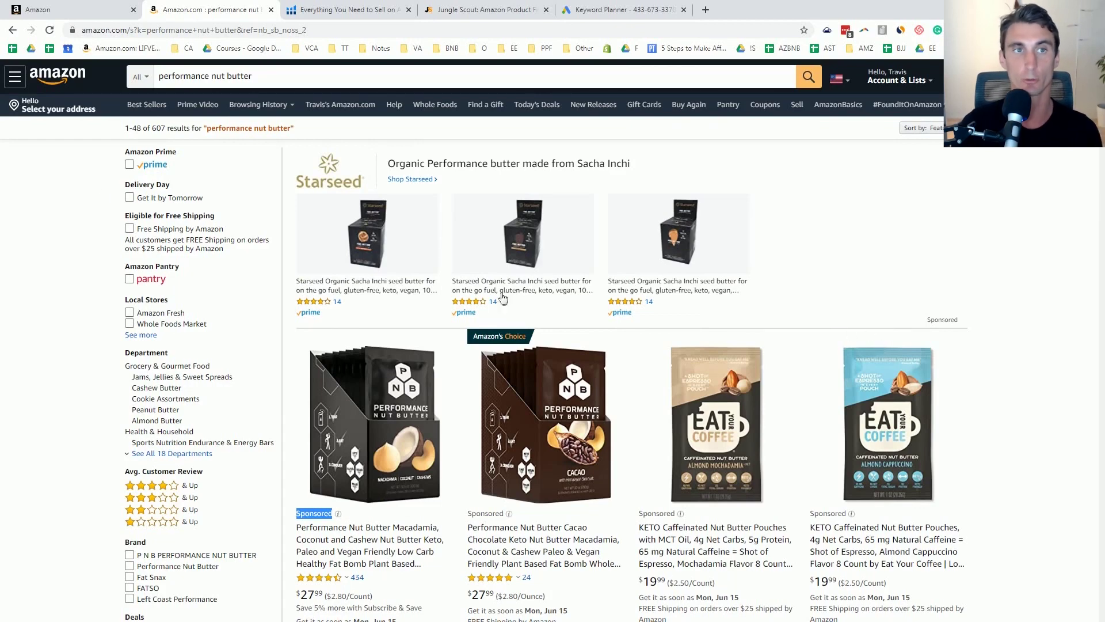
{"action": "left_click", "coordinate": [68, 12]}
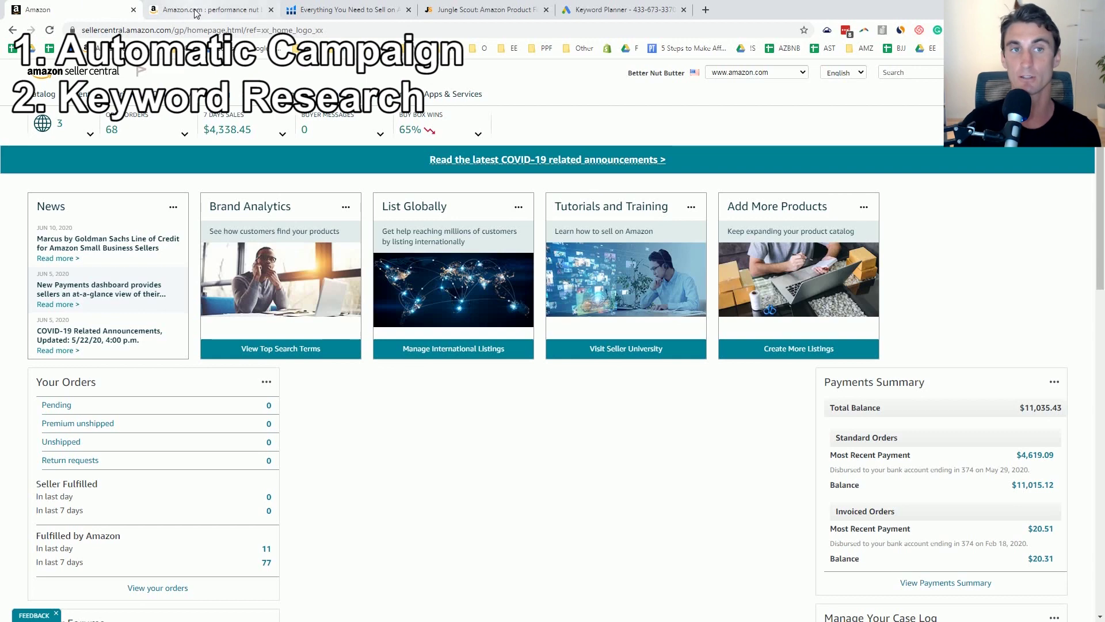
- Select the full 'performance nut butter' search query in the results tab
{"action": "left_click", "coordinate": [196, 12]}
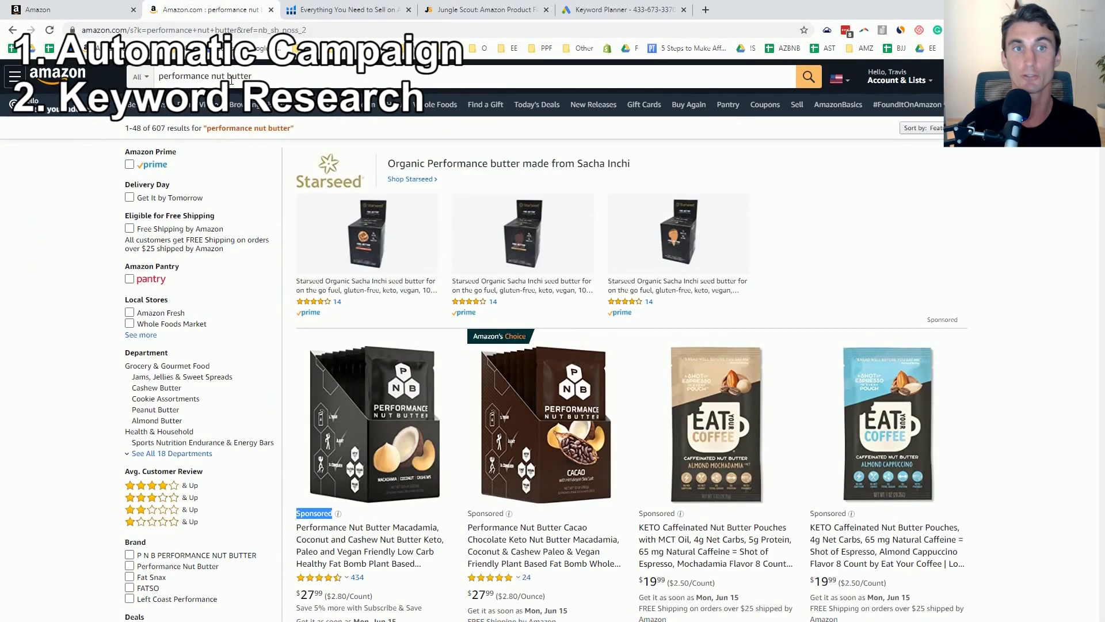
{"action": "triple_click", "coordinate": [194, 76]}
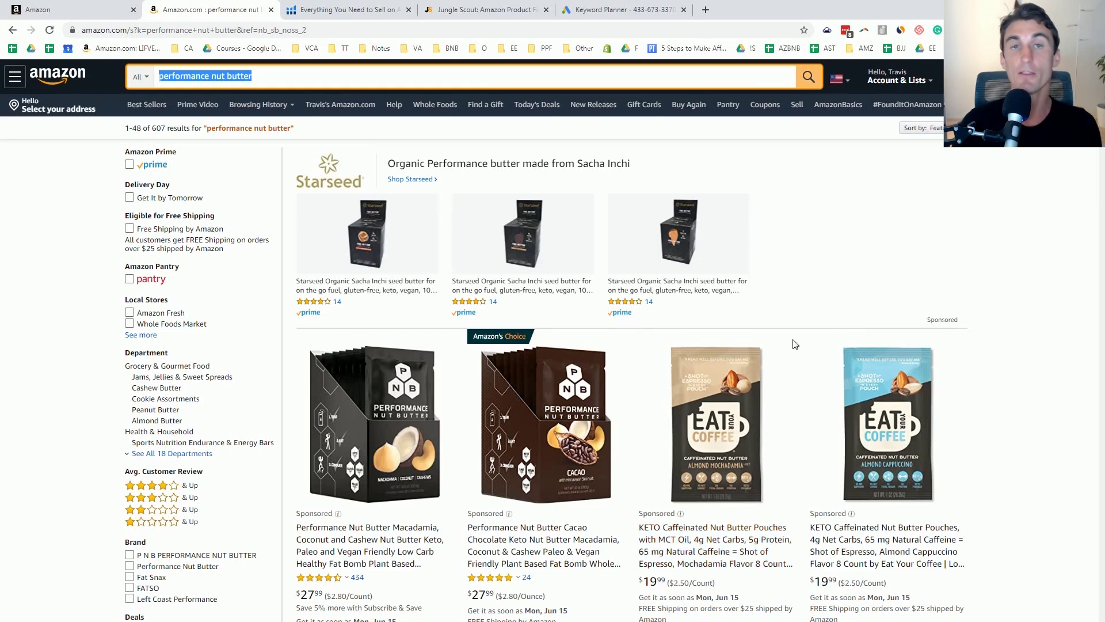
{"action": "left_click", "coordinate": [81, 18]}
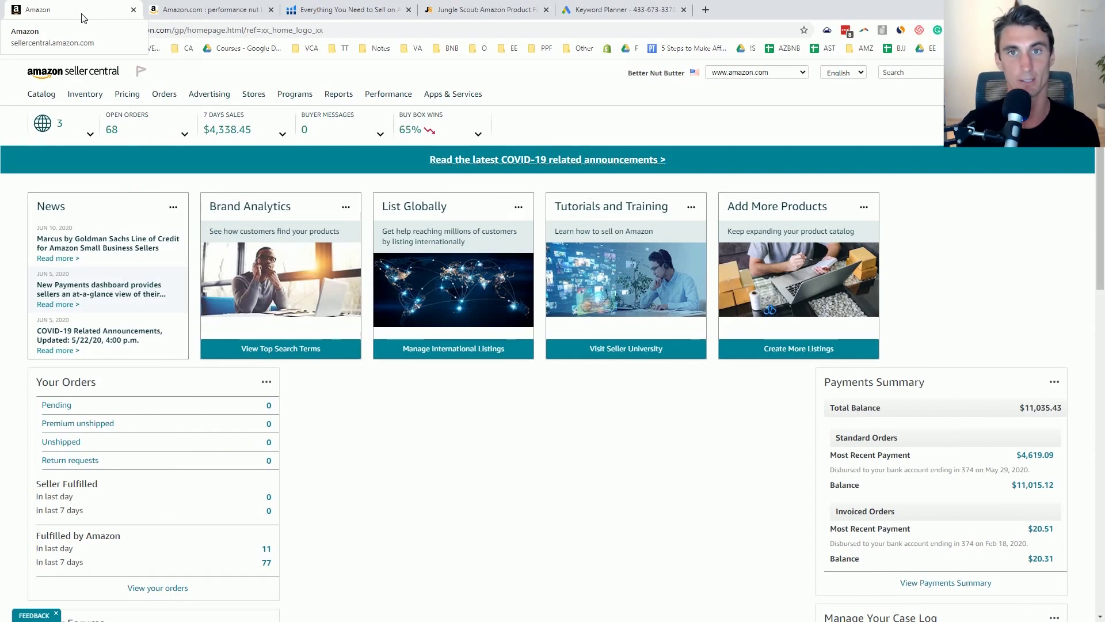
- Open and scroll through the Performance Nut Butter Macadamia product page
{"action": "left_click", "coordinate": [235, 10]}
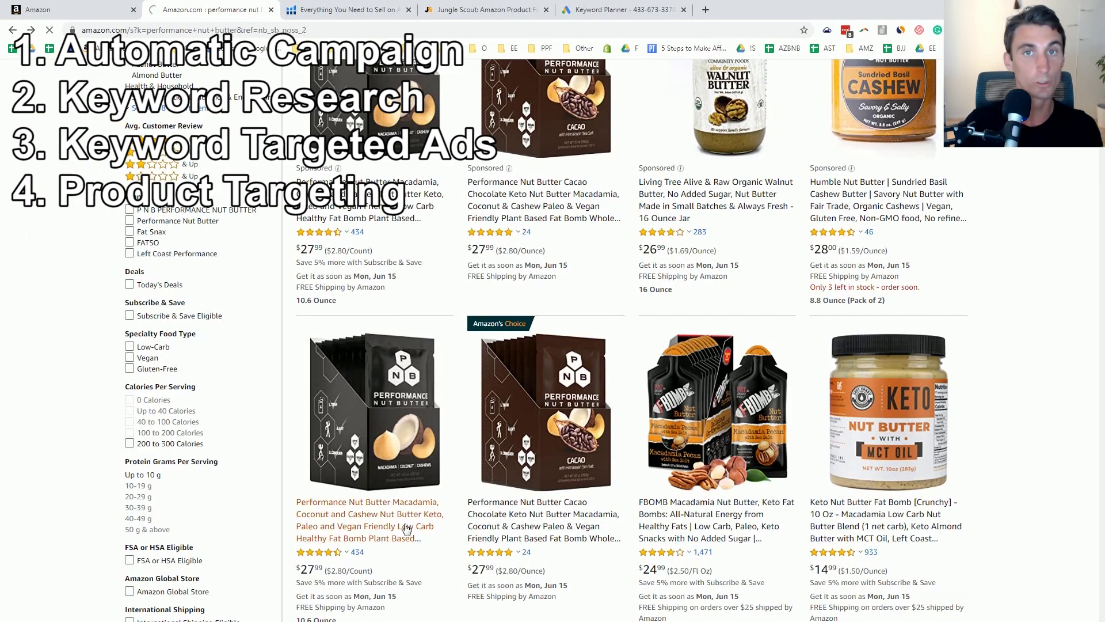
{"action": "left_click", "coordinate": [406, 528]}
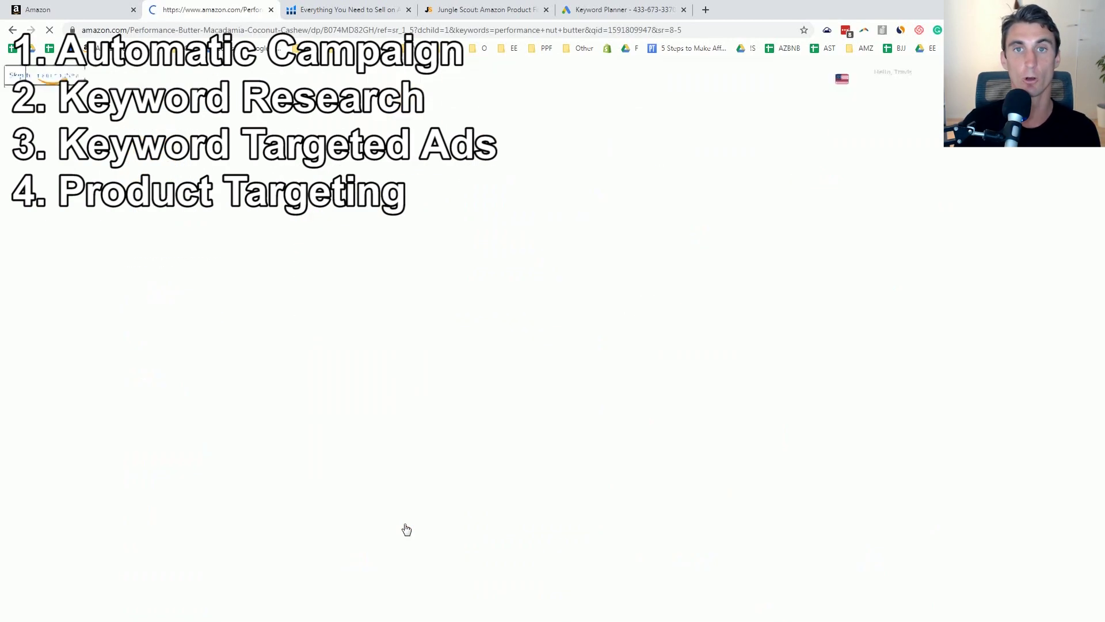
{"action": "scroll", "coordinate": [567, 445], "scroll_direction": "down", "scroll_amount": 3}
{"action": "scroll", "coordinate": [535, 407], "scroll_direction": "down", "scroll_amount": 5}
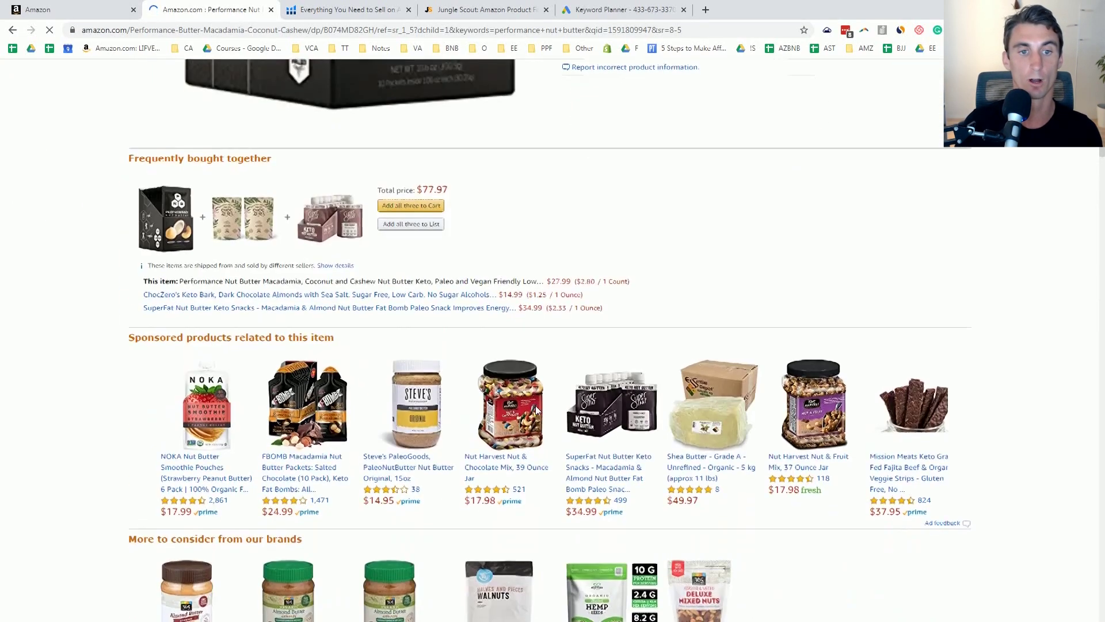
{"action": "scroll", "coordinate": [536, 407], "scroll_direction": "down", "scroll_amount": 7}
{"action": "scroll", "coordinate": [253, 210], "scroll_direction": "up", "scroll_amount": 4}
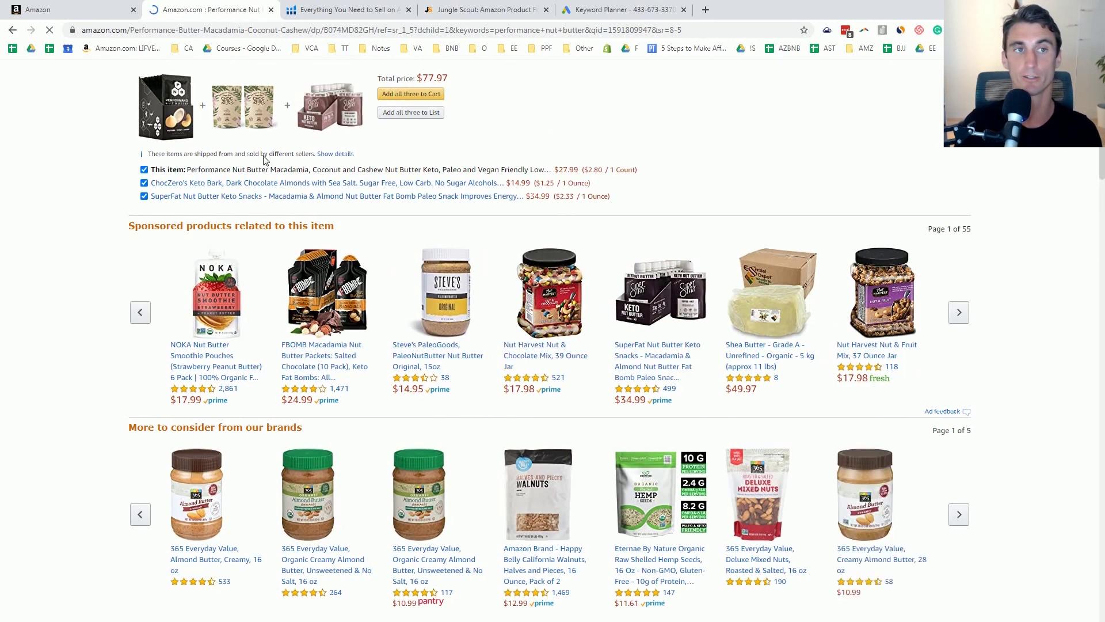
{"action": "left_click", "coordinate": [65, 12]}
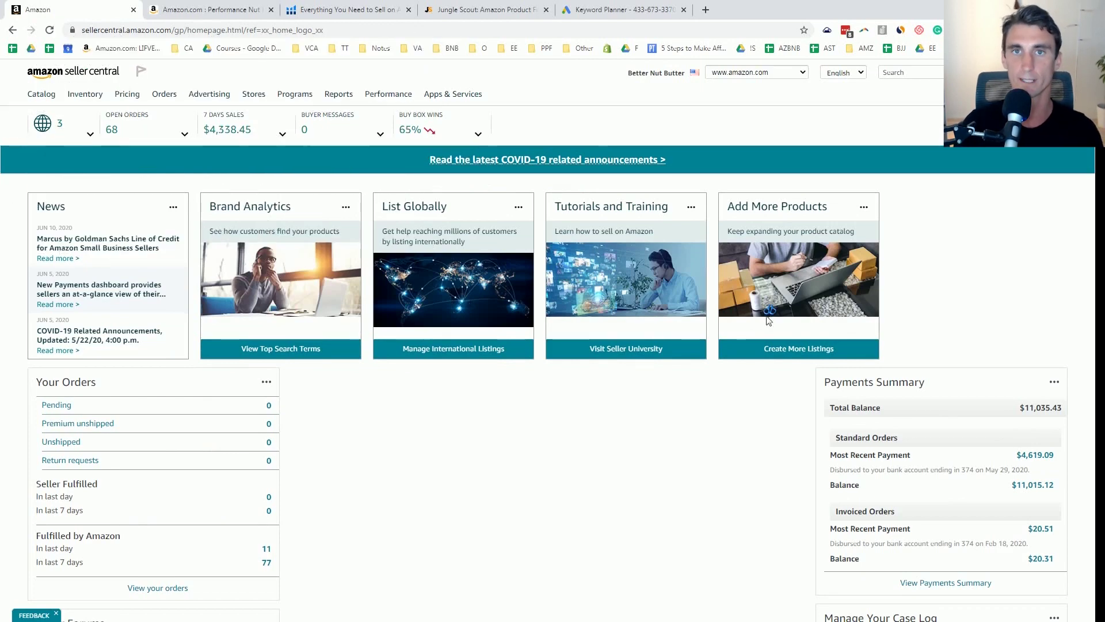
{"action": "mouse_move", "coordinate": [209, 93]}
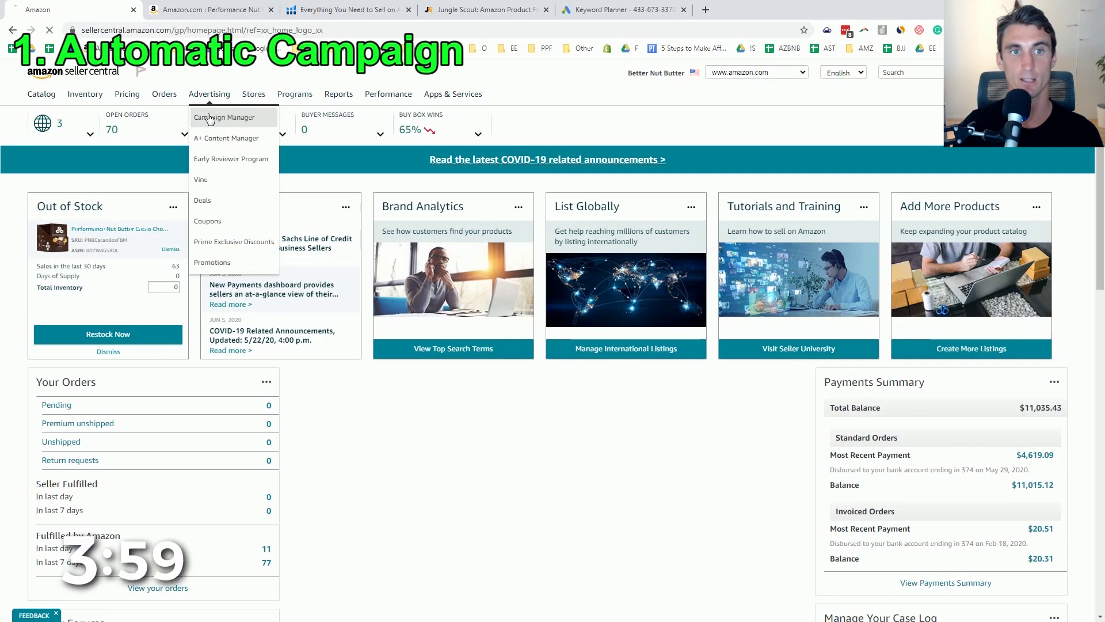
- Open Campaign Manager from Advertising and start creating a new campaign
{"action": "left_click", "coordinate": [210, 118]}
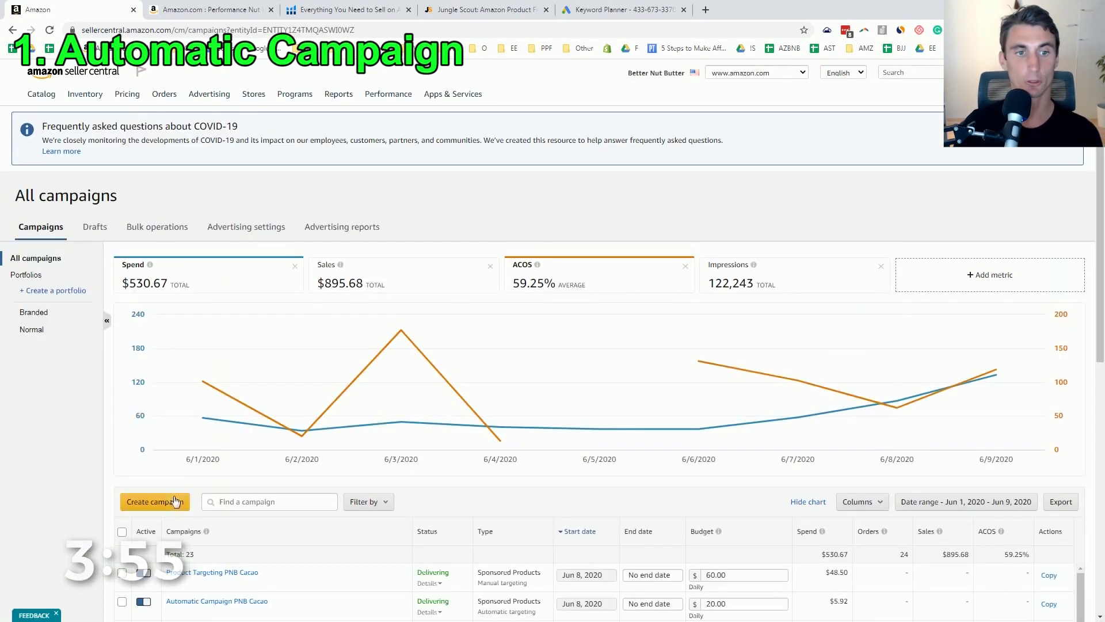
{"action": "left_click", "coordinate": [159, 501]}
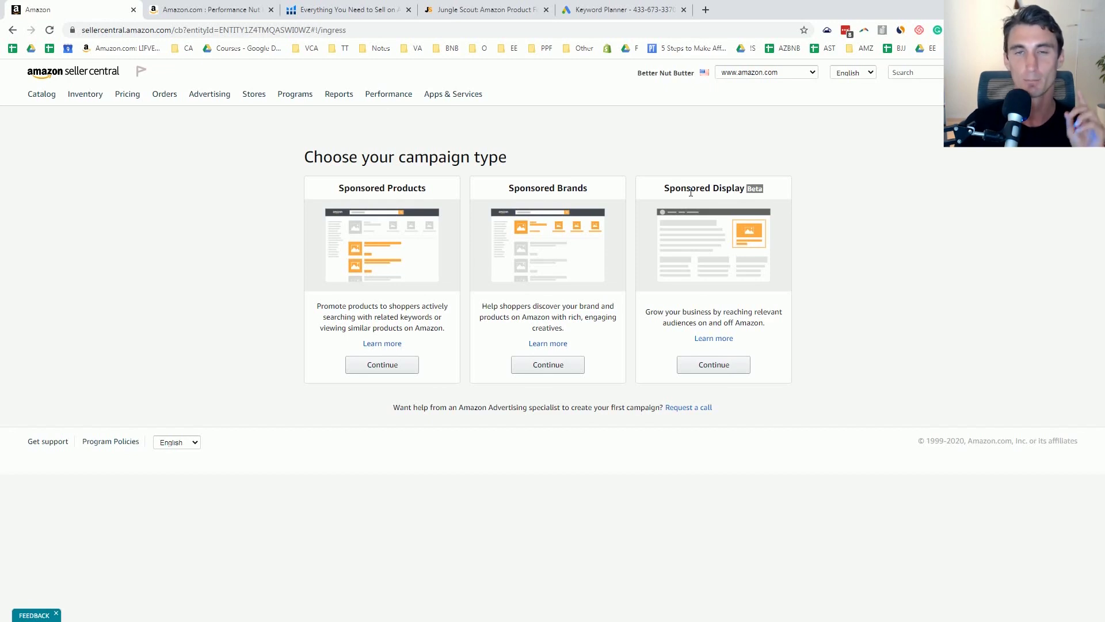
- Start a Sponsored Products campaign named 'PNB Cacao Test 1' with a $20 daily budget
{"action": "left_click", "coordinate": [389, 366]}
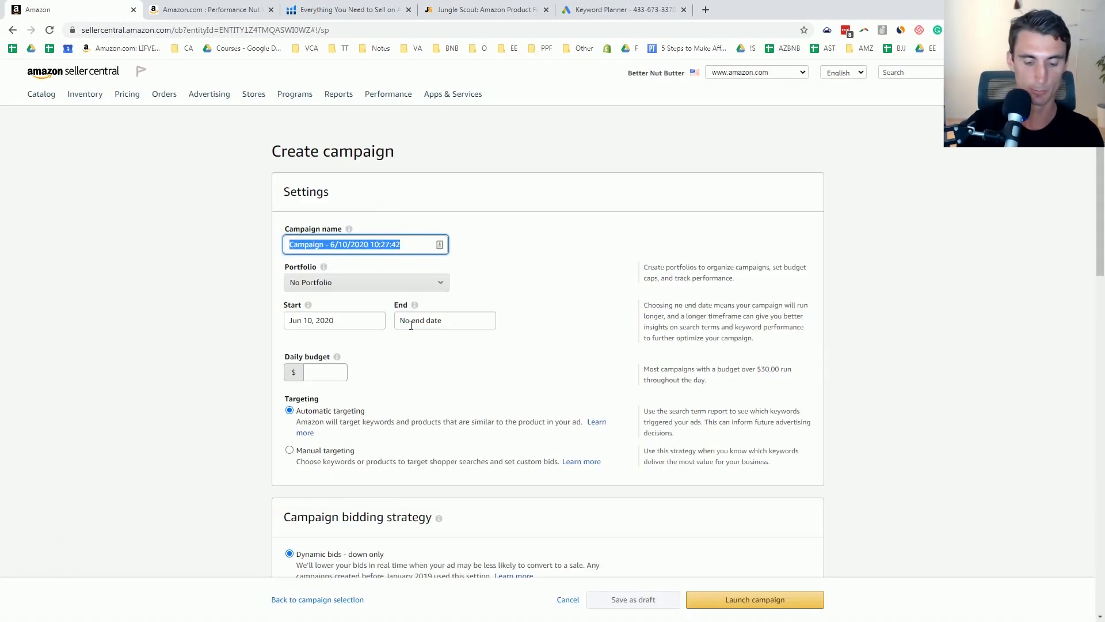
{"action": "type", "text": "PNB ("}
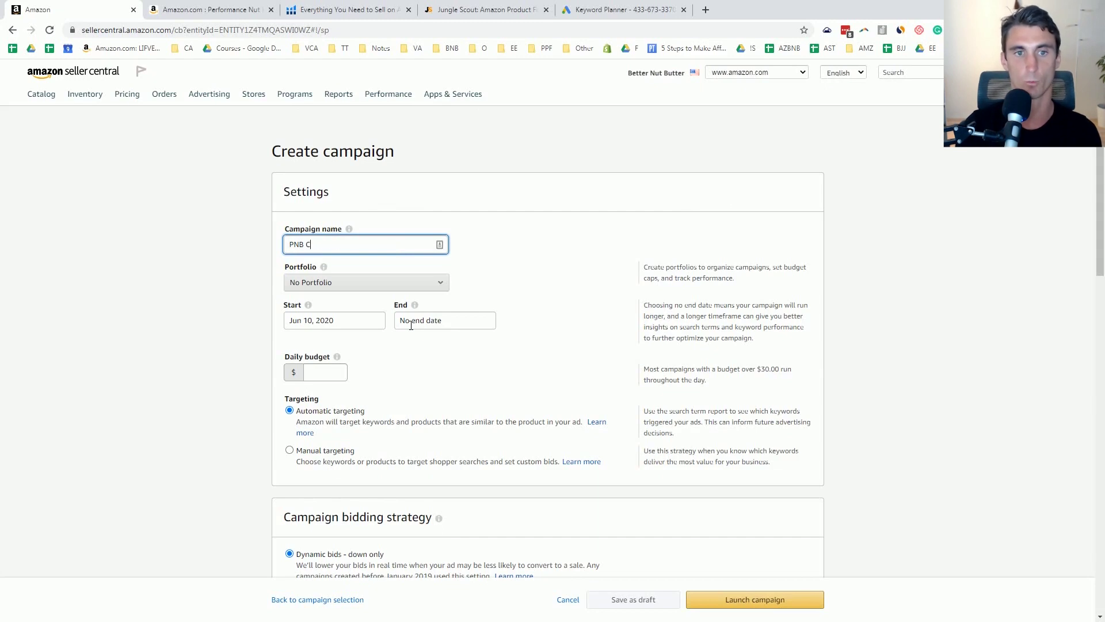
{"action": "type", "text": "acao Test 1"}
{"action": "left_click", "coordinate": [336, 368]}
{"action": "type", "text": "20"}
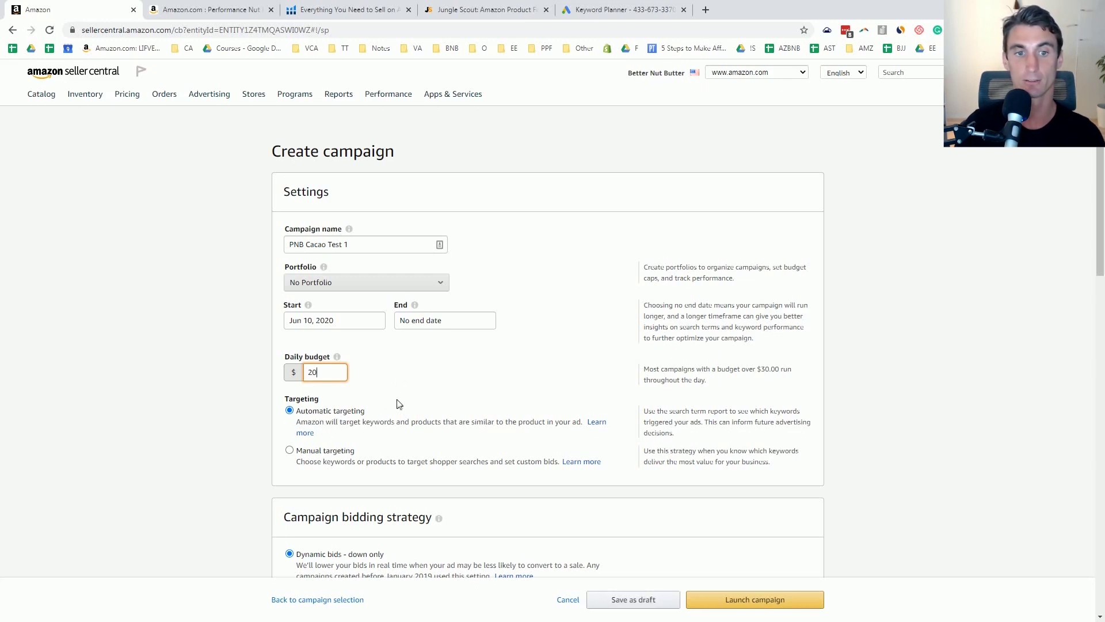
{"action": "scroll", "coordinate": [395, 402], "scroll_direction": "down", "scroll_amount": 2}
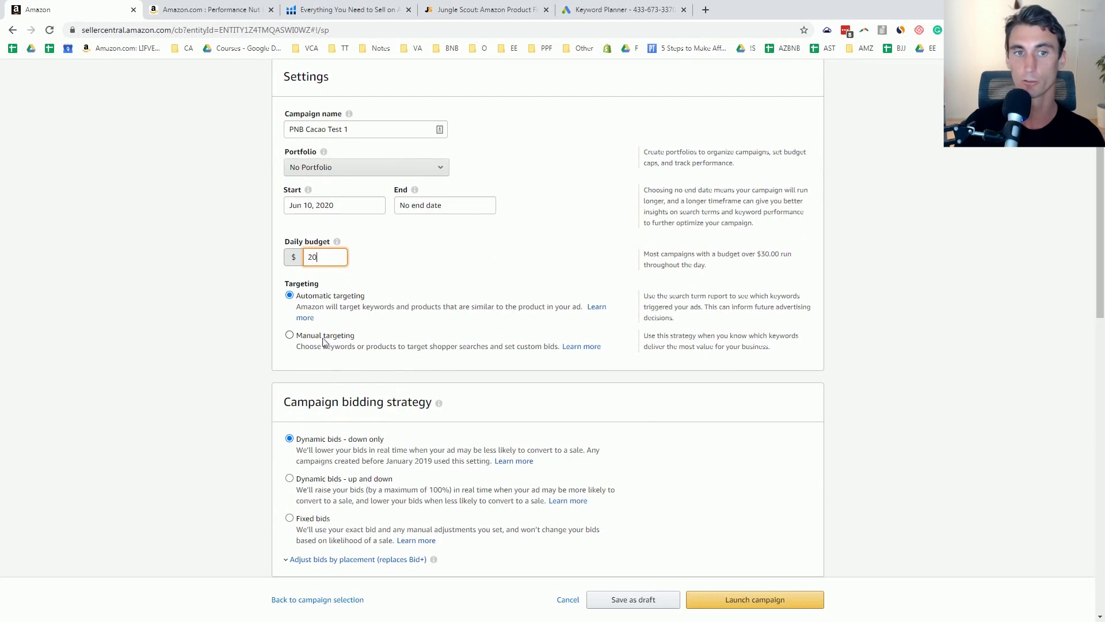
{"action": "scroll", "coordinate": [337, 349], "scroll_direction": "down", "scroll_amount": 2}
{"action": "scroll", "coordinate": [337, 349], "scroll_direction": "down", "scroll_amount": 3}
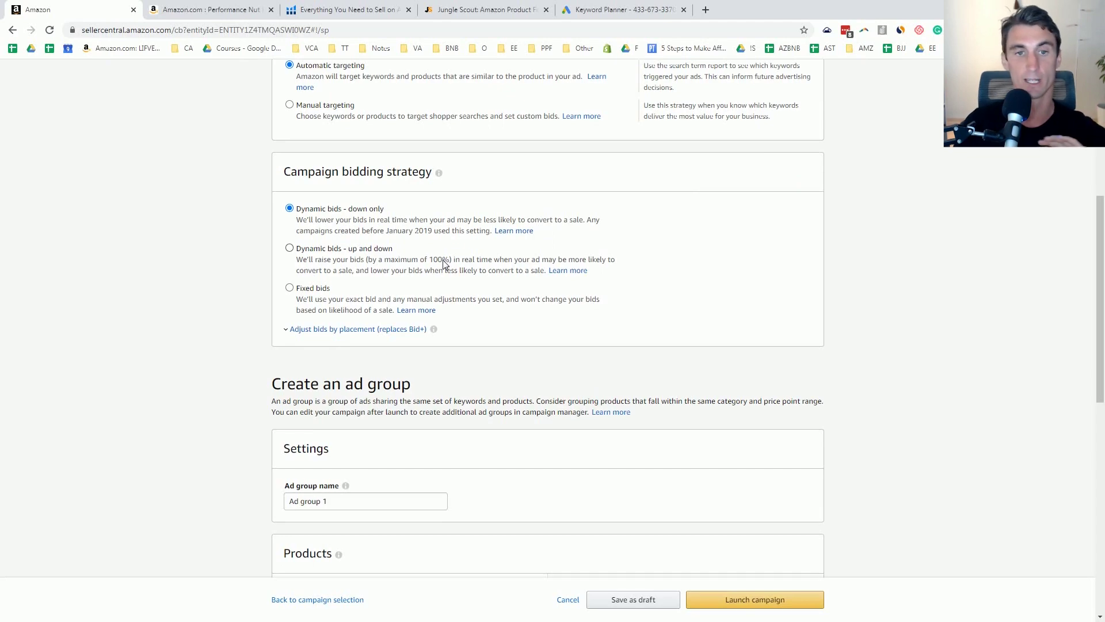
{"action": "scroll", "coordinate": [444, 253], "scroll_direction": "down", "scroll_amount": 1}
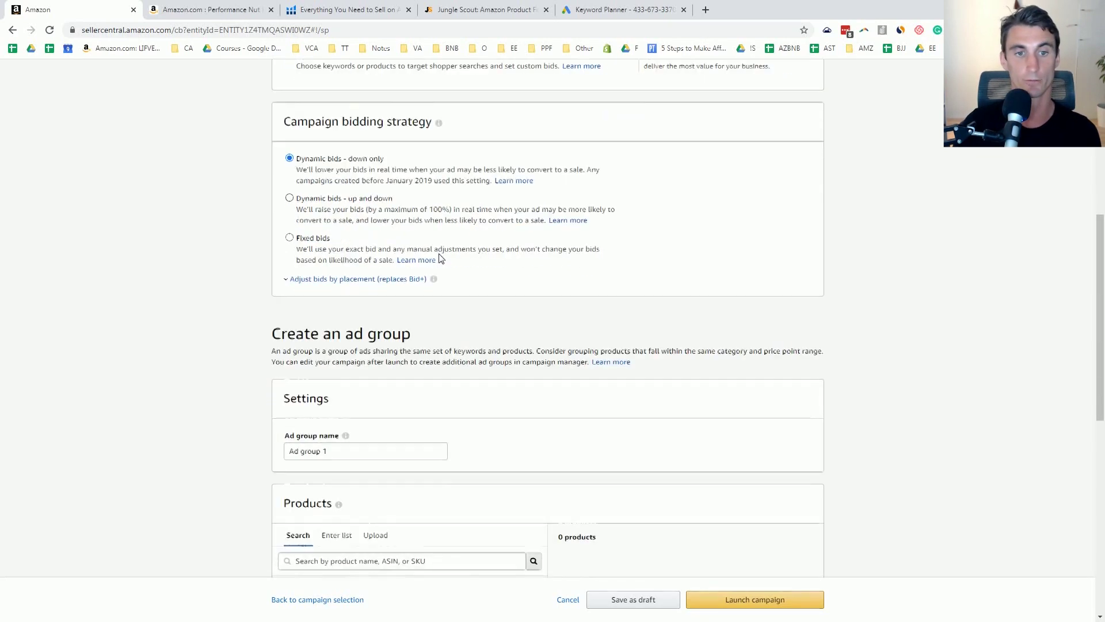
{"action": "scroll", "coordinate": [369, 213], "scroll_direction": "down", "scroll_amount": 1}
{"action": "scroll", "coordinate": [334, 254], "scroll_direction": "down", "scroll_amount": 4}
- Rename the ad group to 'test 1'
{"action": "left_click", "coordinate": [348, 158]}
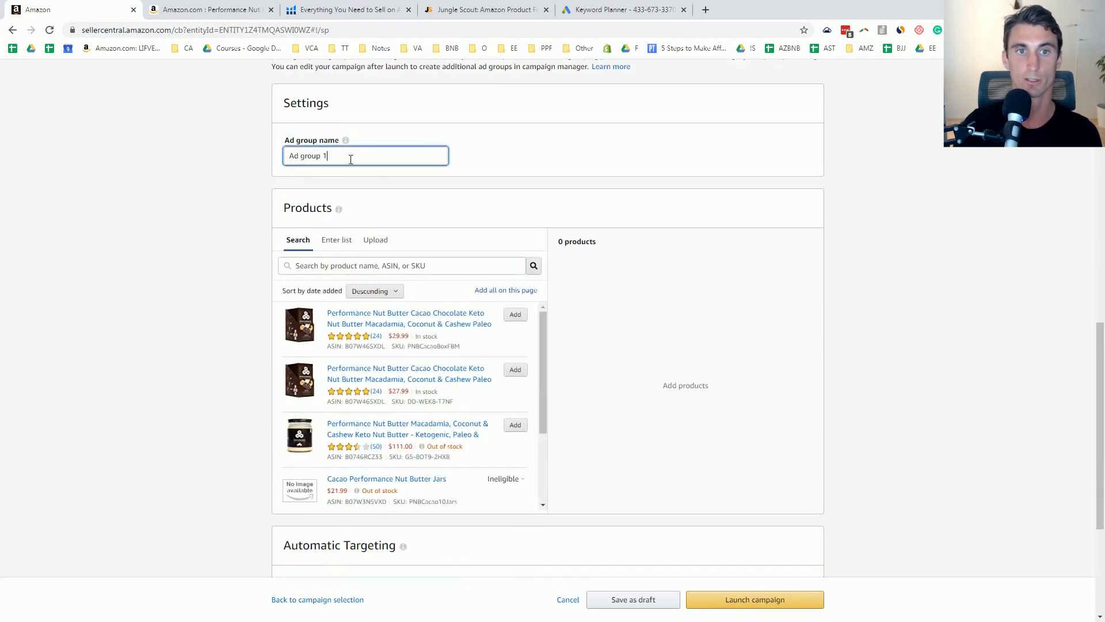
{"action": "key", "text": "ctrl+a"}
{"action": "type", "text": "test 1"}
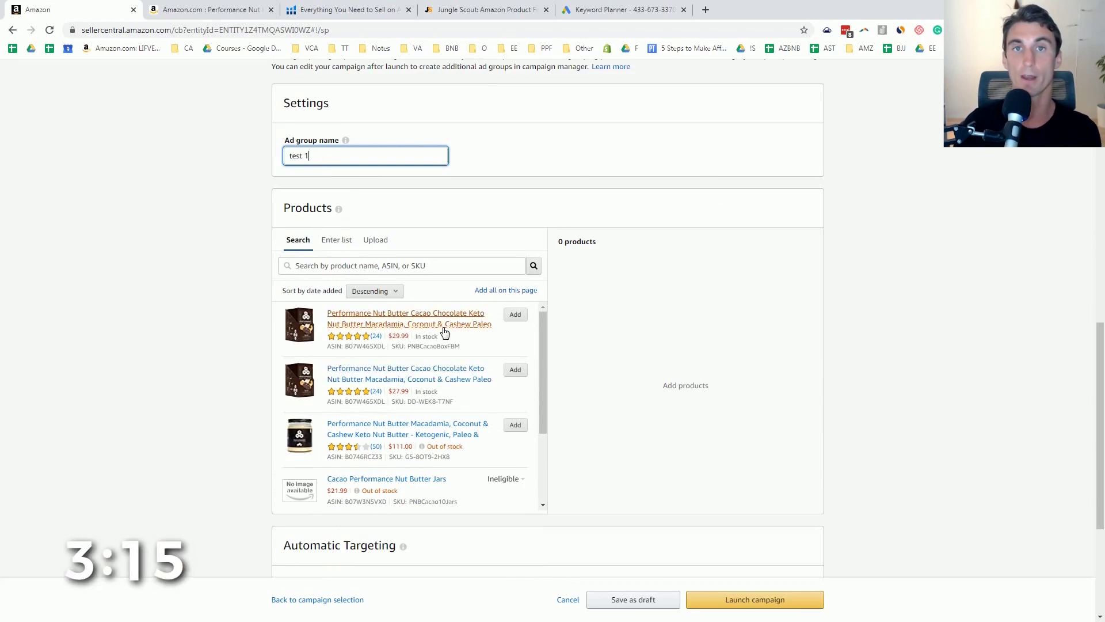
- Add the Cacao Chocolate Keto product and choose to set bids by targeting group
{"action": "left_click", "coordinate": [514, 315]}
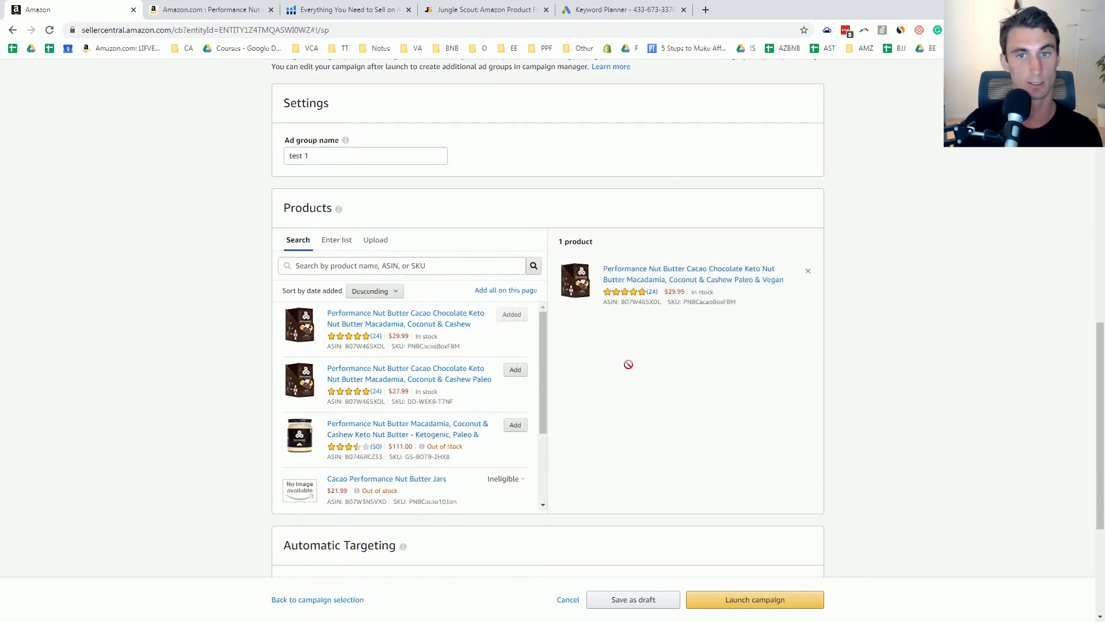
{"action": "scroll", "coordinate": [629, 362], "scroll_direction": "down", "scroll_amount": 4}
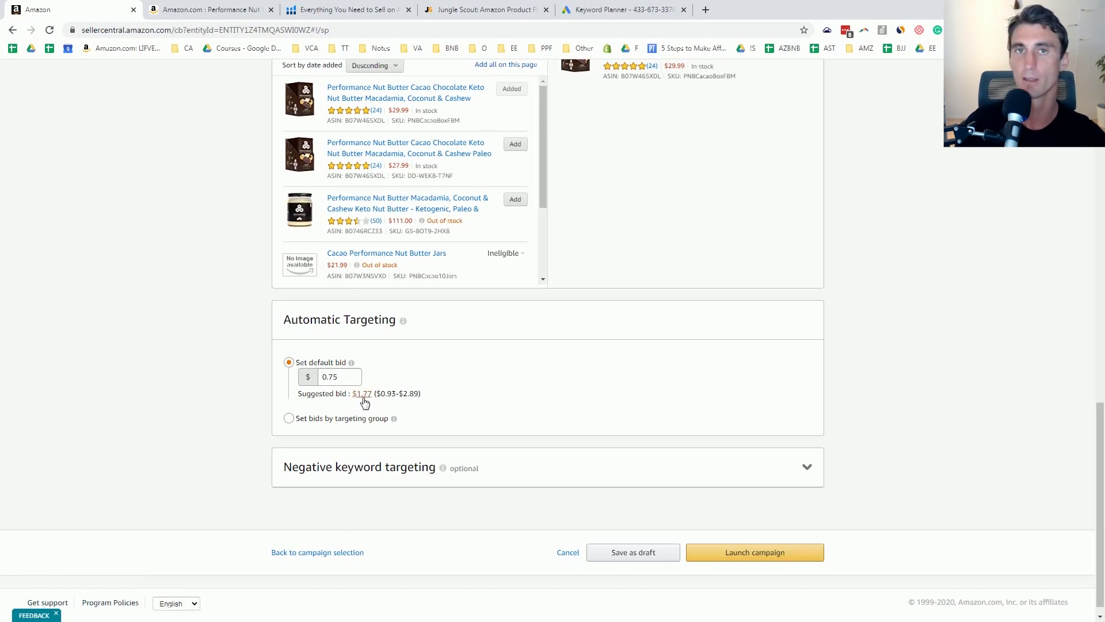
{"action": "left_click", "coordinate": [288, 419]}
- Disable Close match, Loose match and Substitutes, bid $0.76 on Complements, and launch the campaign
{"action": "scroll", "coordinate": [403, 357], "scroll_direction": "down", "scroll_amount": 3}
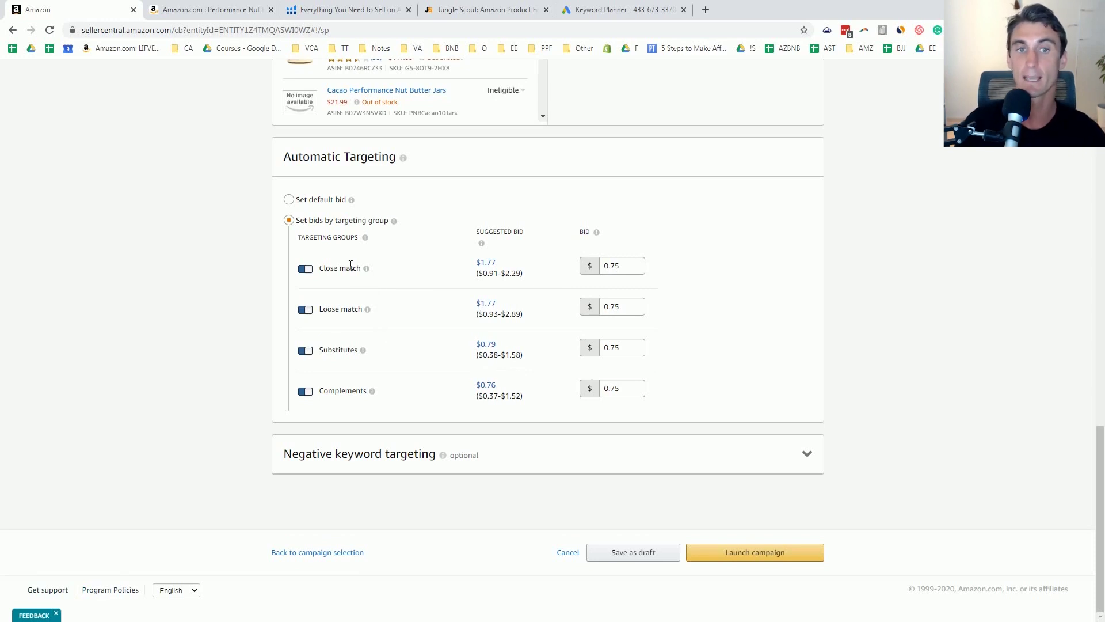
{"action": "left_click", "coordinate": [307, 269]}
{"action": "left_click", "coordinate": [305, 310]}
{"action": "left_click", "coordinate": [305, 350]}
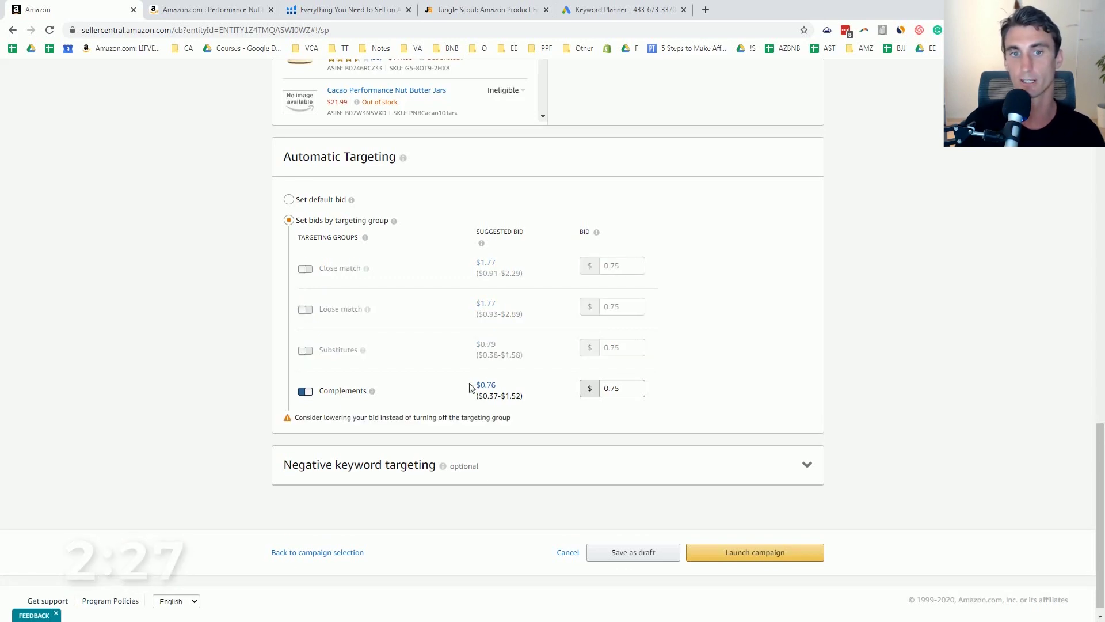
{"action": "left_click", "coordinate": [488, 385]}
{"action": "scroll", "coordinate": [530, 407], "scroll_direction": "down", "scroll_amount": 1}
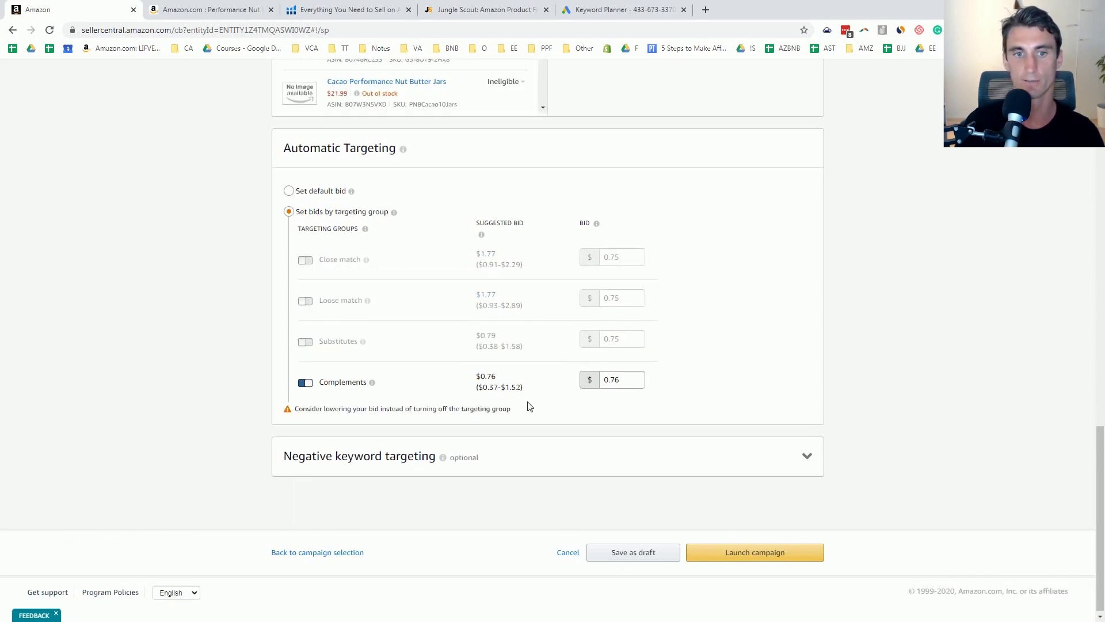
{"action": "left_click", "coordinate": [756, 556]}
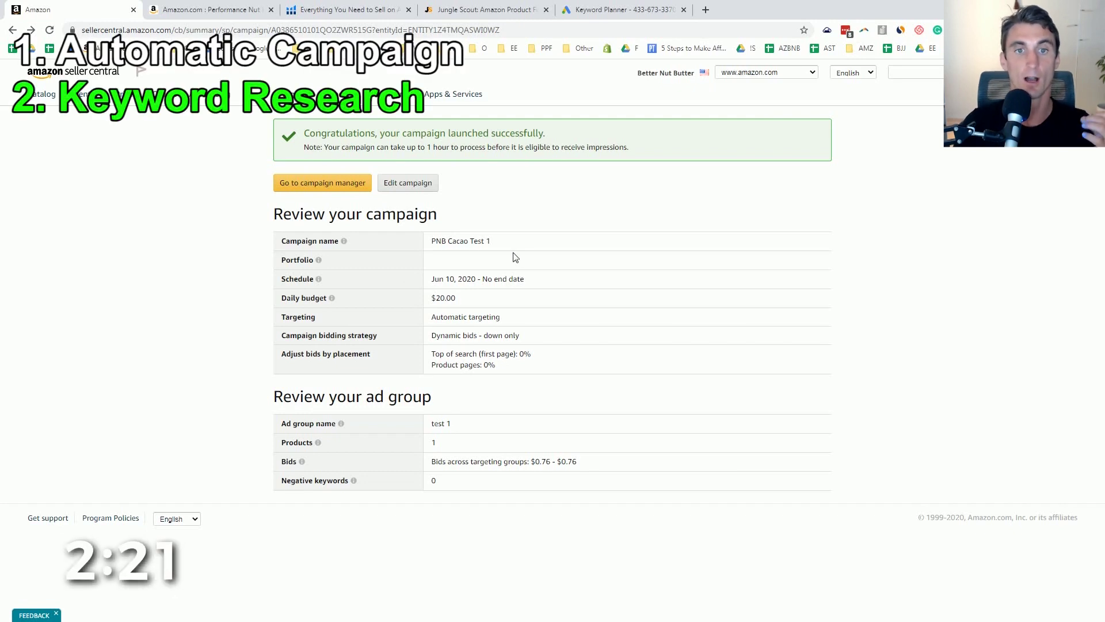
{"action": "left_click", "coordinate": [220, 13]}
- Go back from the product page to the performance nut butter search results
{"action": "key", "text": "Home"}
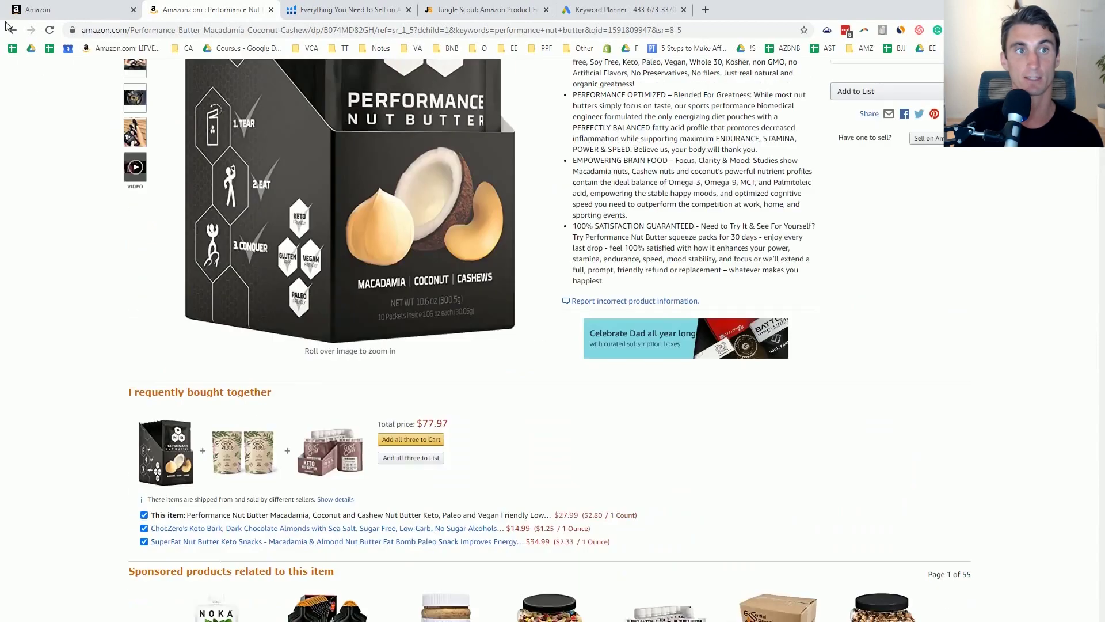
{"action": "left_click", "coordinate": [13, 31]}
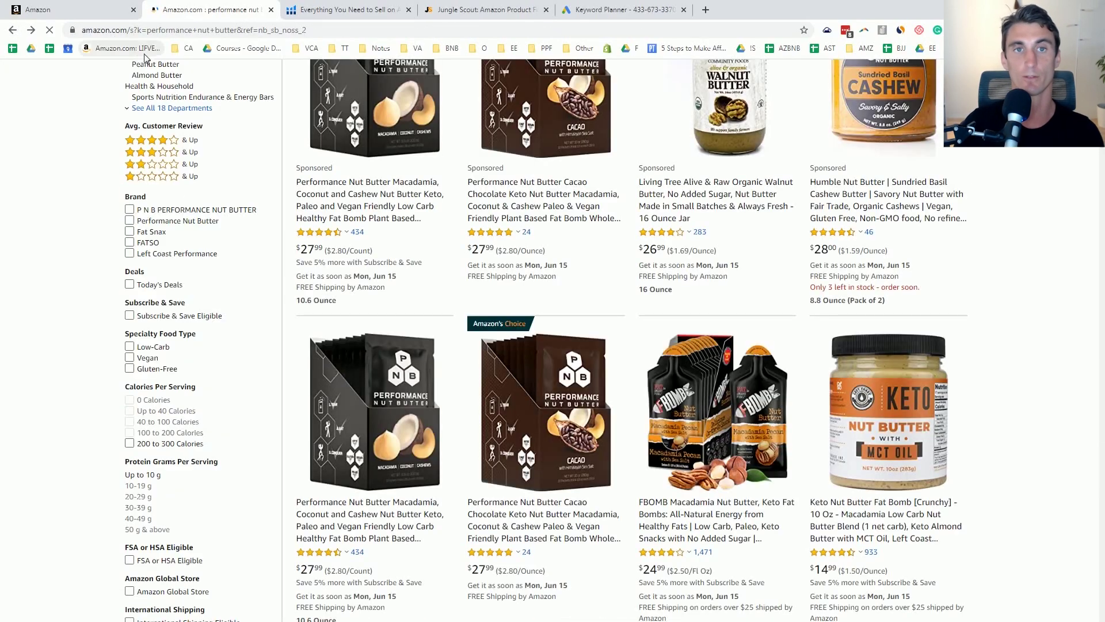
{"action": "scroll", "coordinate": [311, 155], "scroll_direction": "up", "scroll_amount": 6}
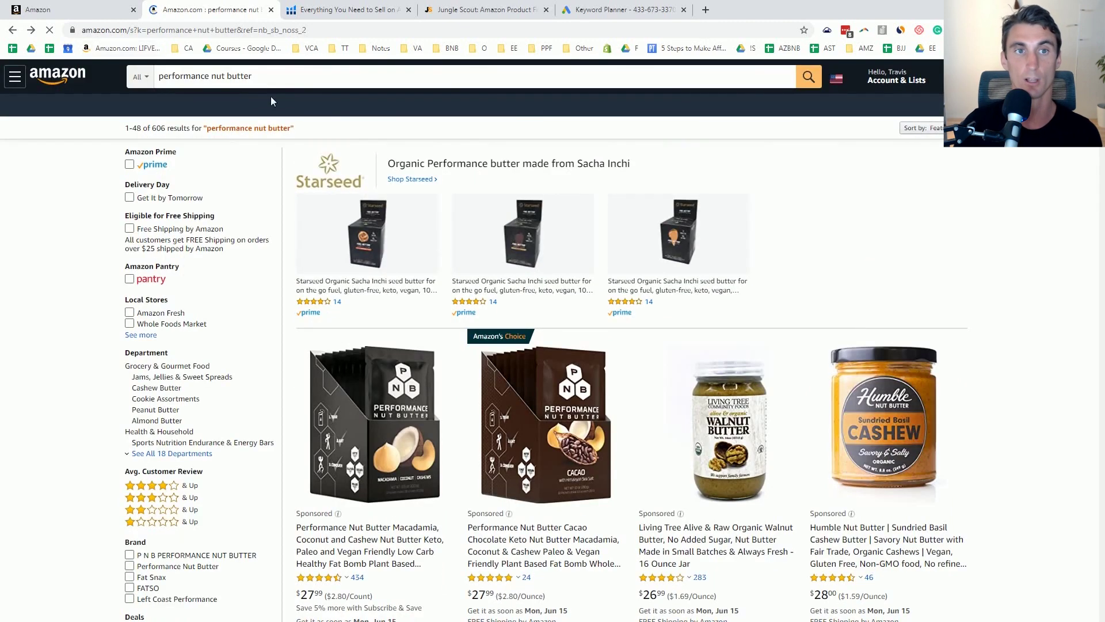
{"action": "left_click", "coordinate": [318, 11]}
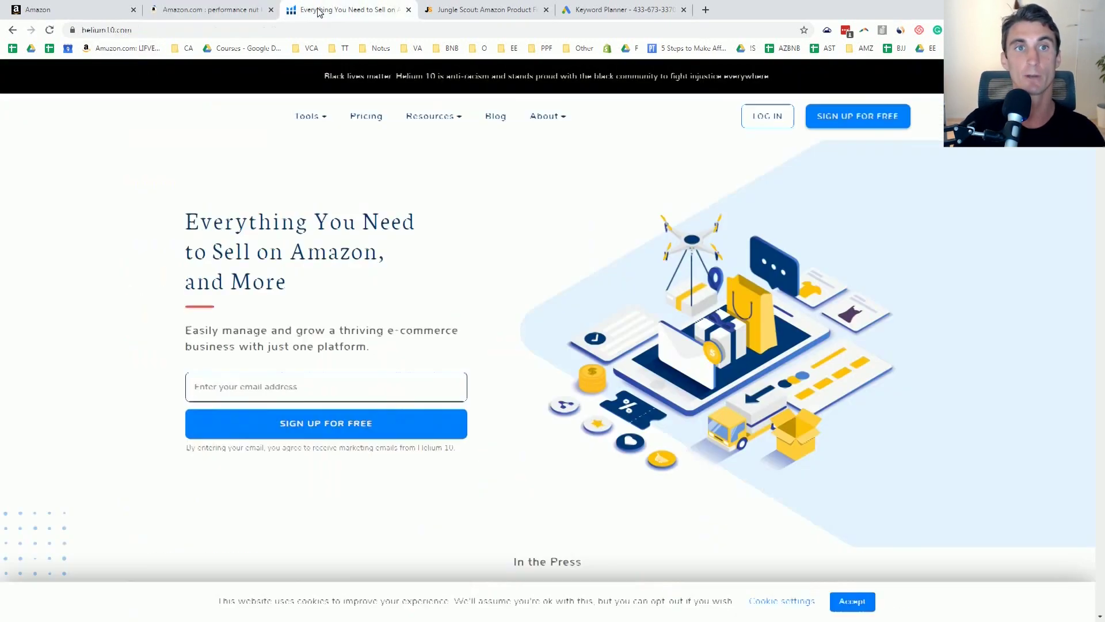
- Glance at the Jungle Scout site, then return to the PNB Cacao Test 1 launch confirmation
{"action": "left_click", "coordinate": [480, 13]}
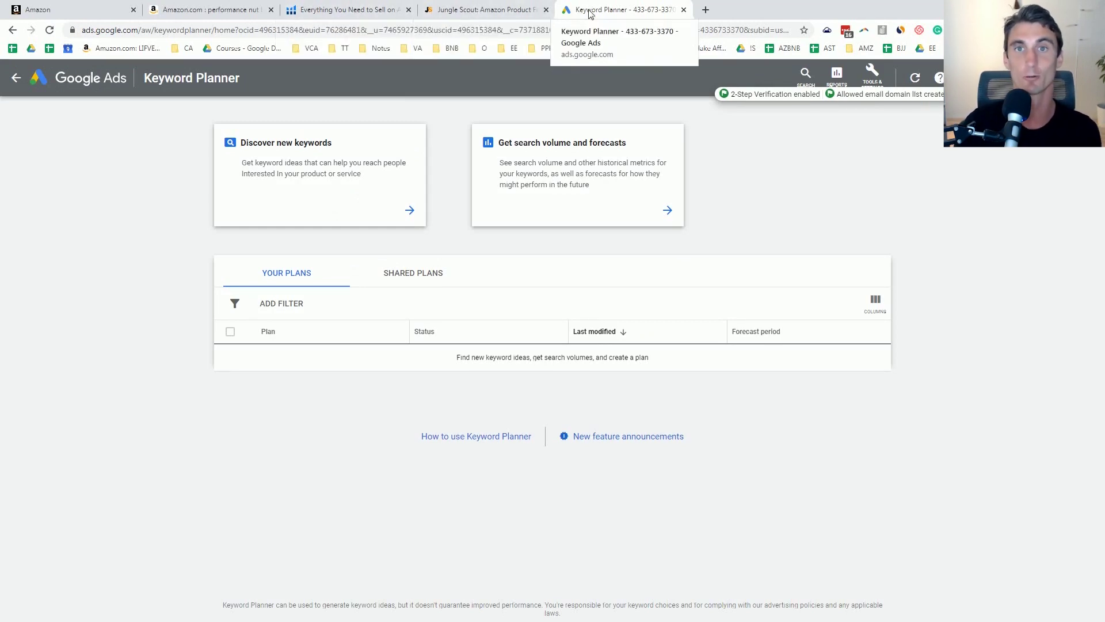
{"action": "left_click", "coordinate": [97, 13]}
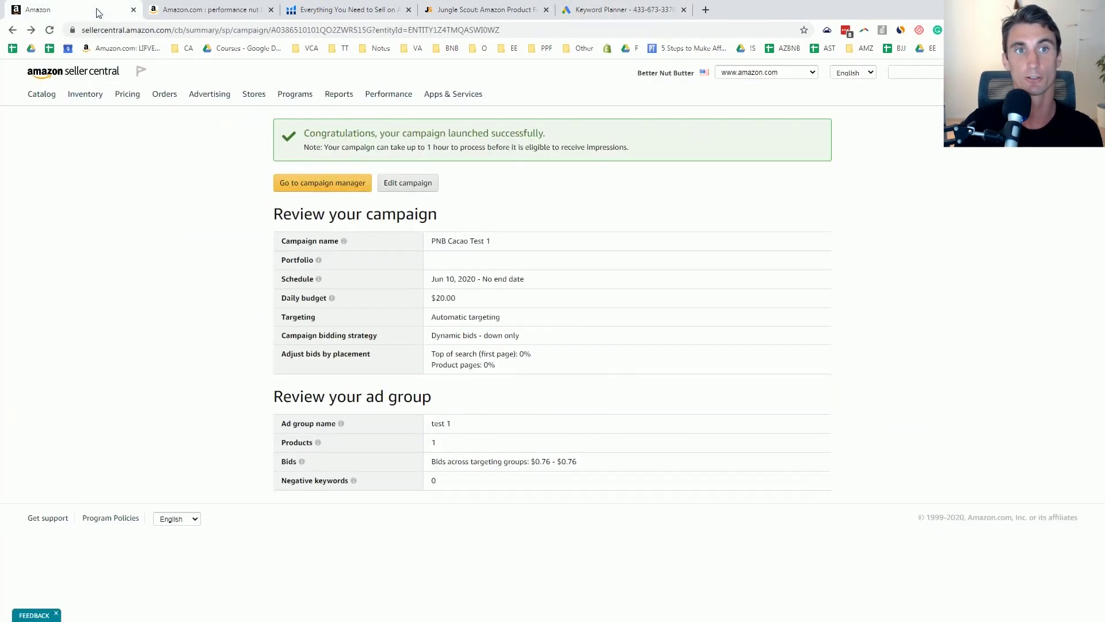
- Go to Campaign Manager and start another Sponsored Products campaign
{"action": "left_click", "coordinate": [337, 183]}
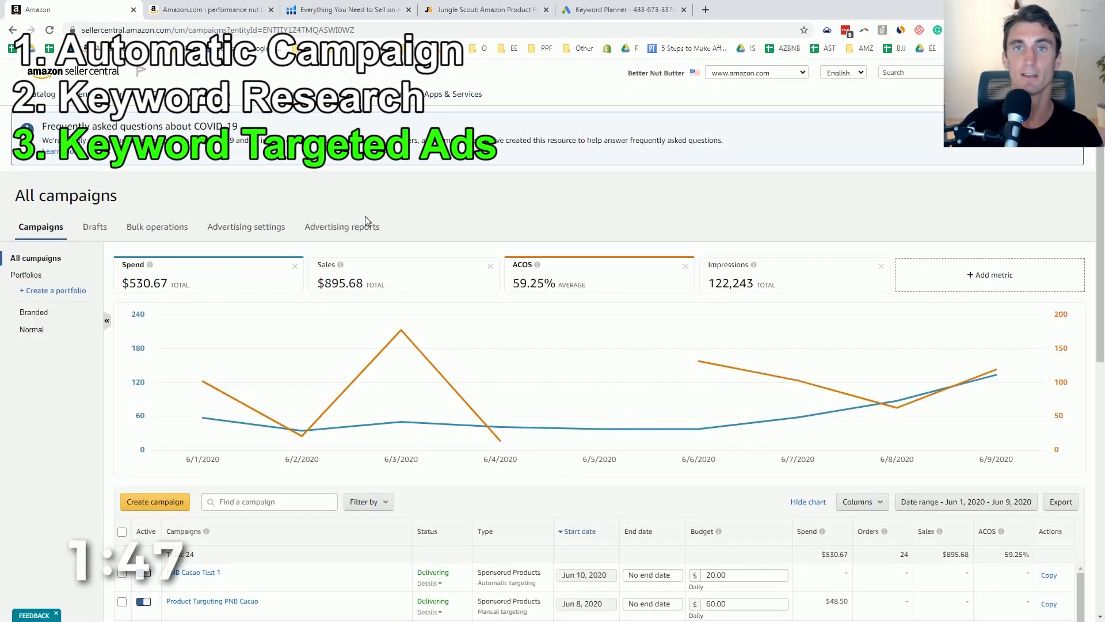
{"action": "left_click", "coordinate": [168, 503]}
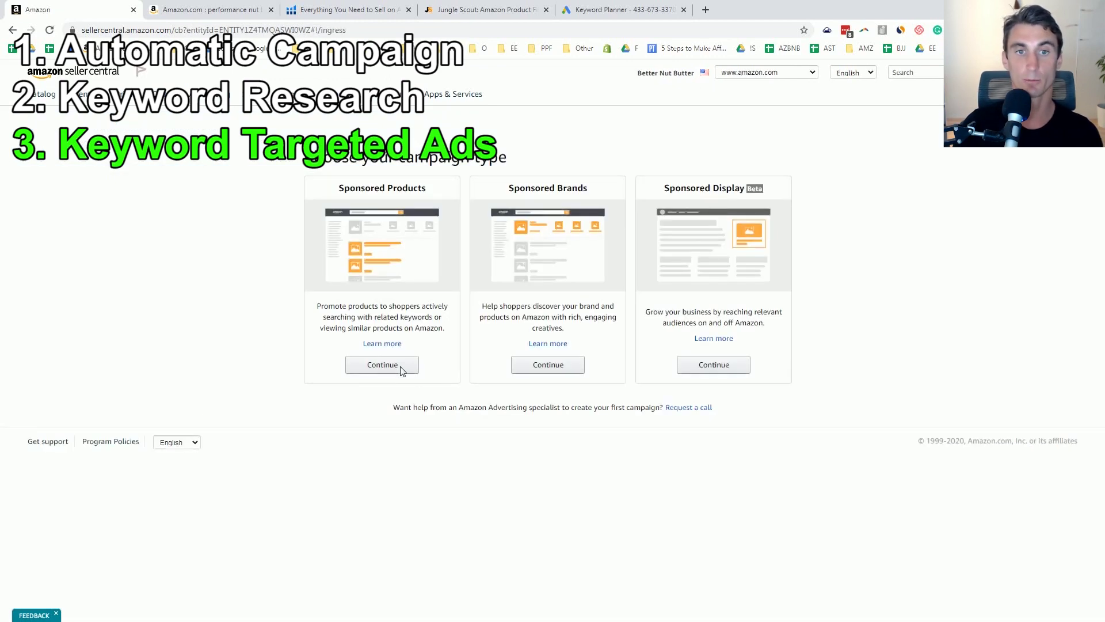
{"action": "left_click", "coordinate": [382, 364]}
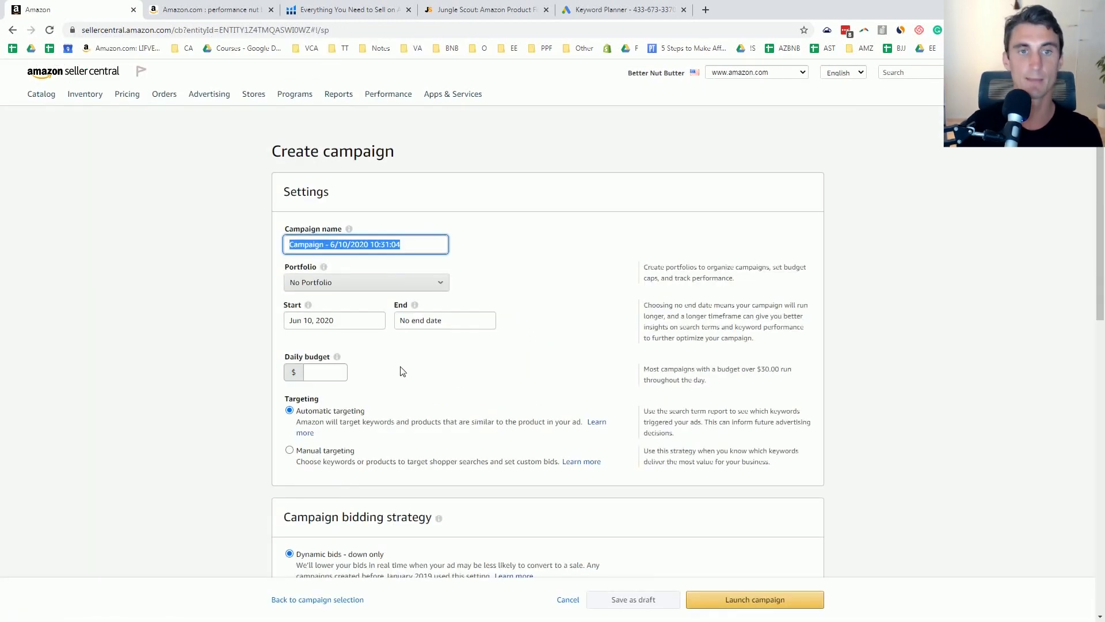
- Enter campaign name 'Test 123', a $20.00 daily budget, and select manual targeting
{"action": "type", "text": "Test 123"}
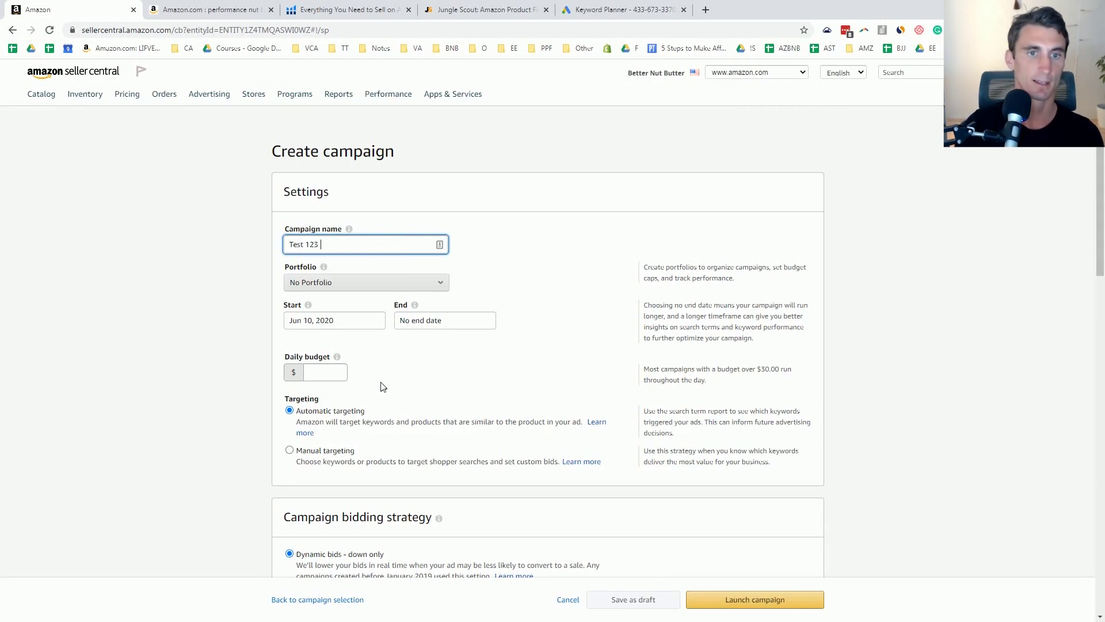
{"action": "left_click", "coordinate": [326, 373]}
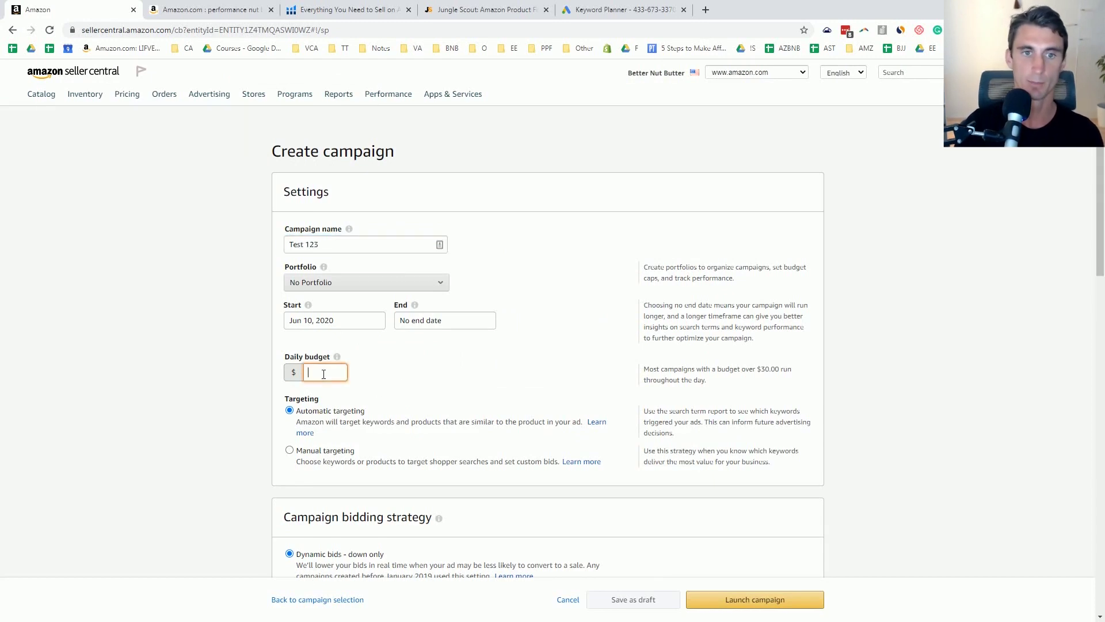
{"action": "type", "text": "20"}
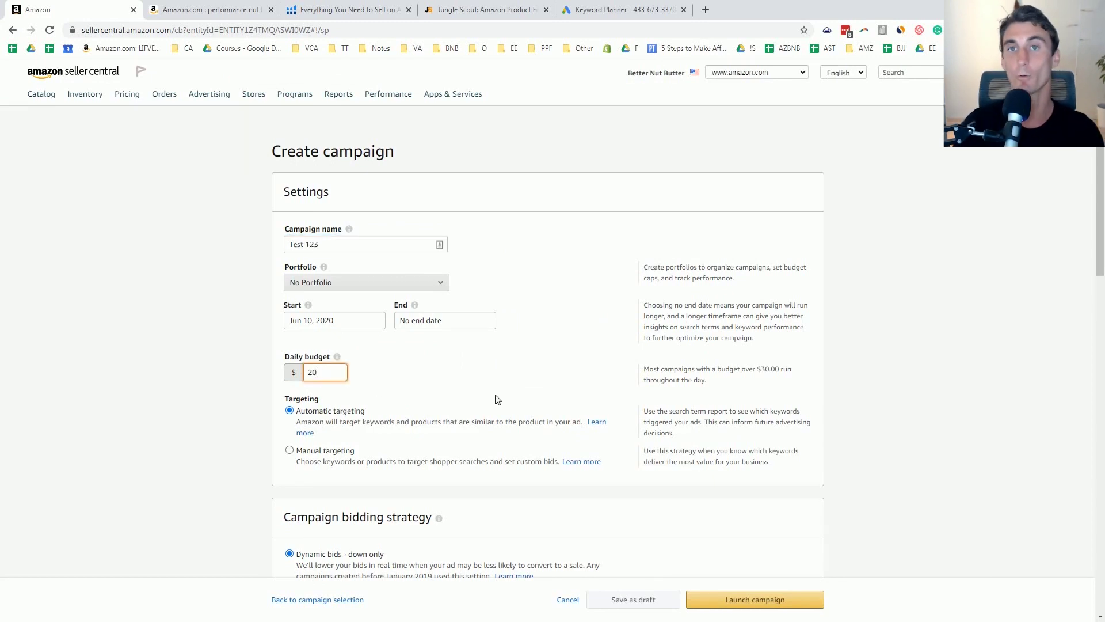
{"action": "left_click", "coordinate": [471, 393]}
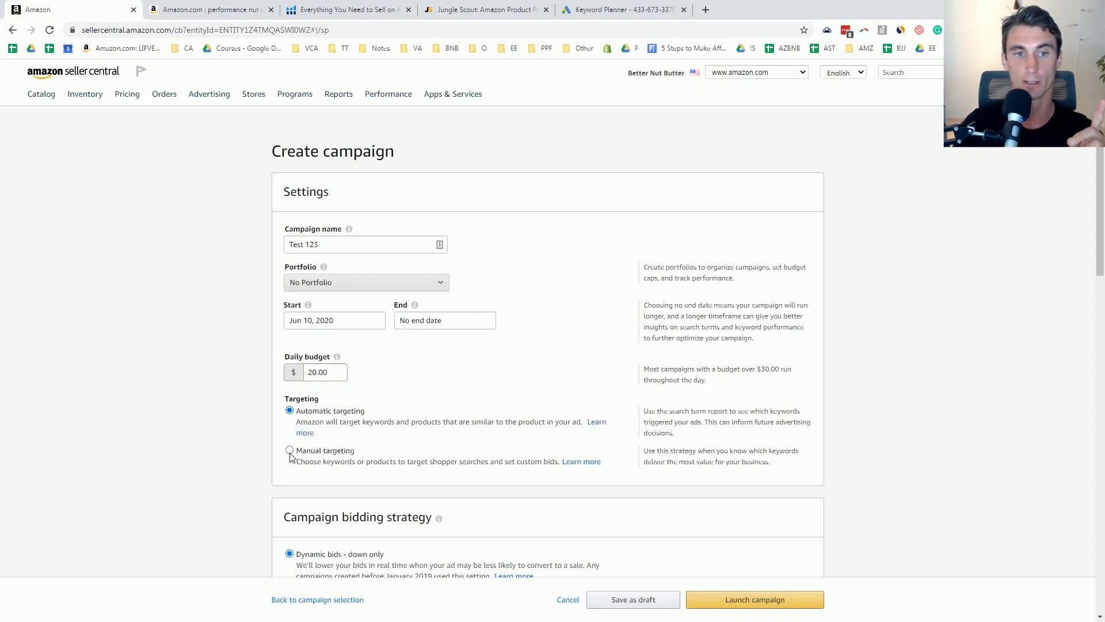
{"action": "left_click", "coordinate": [290, 454]}
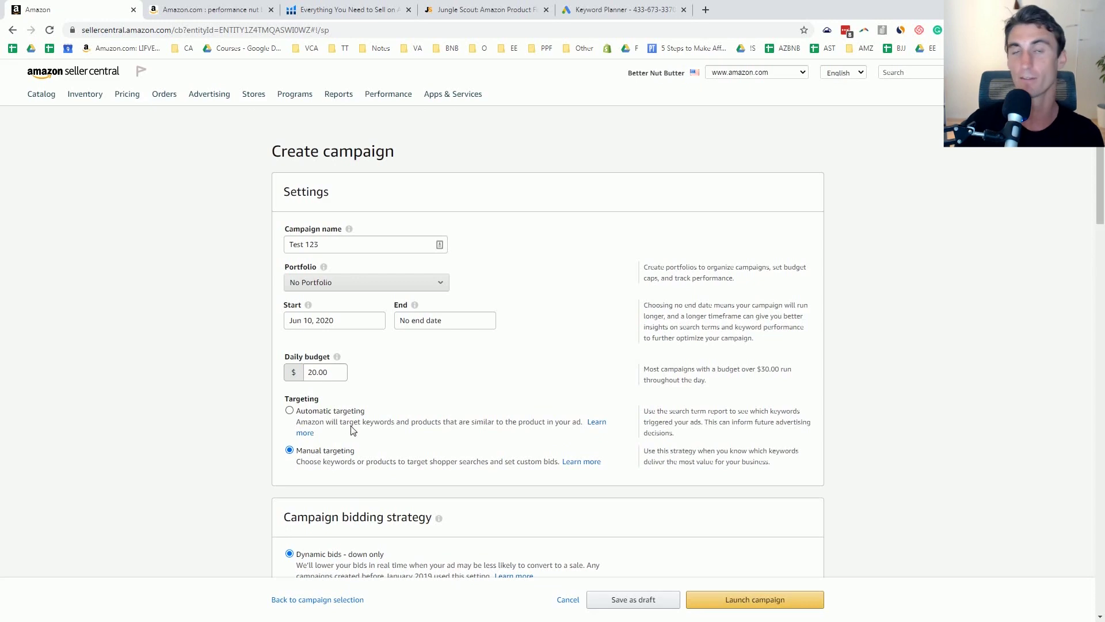
{"action": "scroll", "coordinate": [496, 322], "scroll_direction": "down", "scroll_amount": 7}
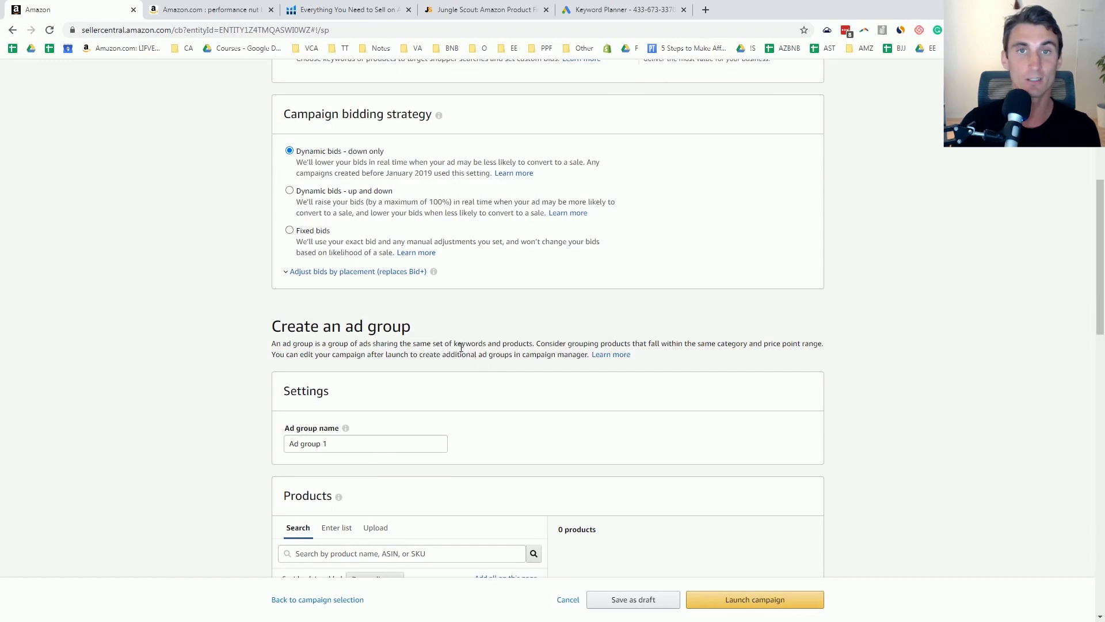
- Add the first listed product to the new ad group
{"action": "scroll", "coordinate": [357, 392], "scroll_direction": "down", "scroll_amount": 2}
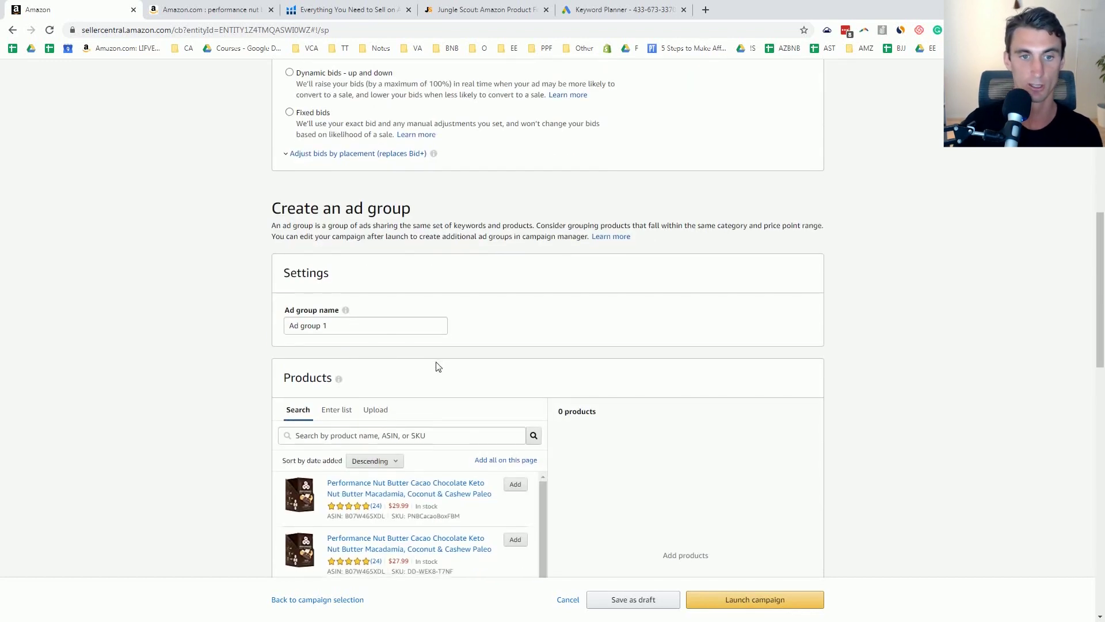
{"action": "scroll", "coordinate": [437, 365], "scroll_direction": "down", "scroll_amount": 3}
{"action": "left_click", "coordinate": [518, 314]}
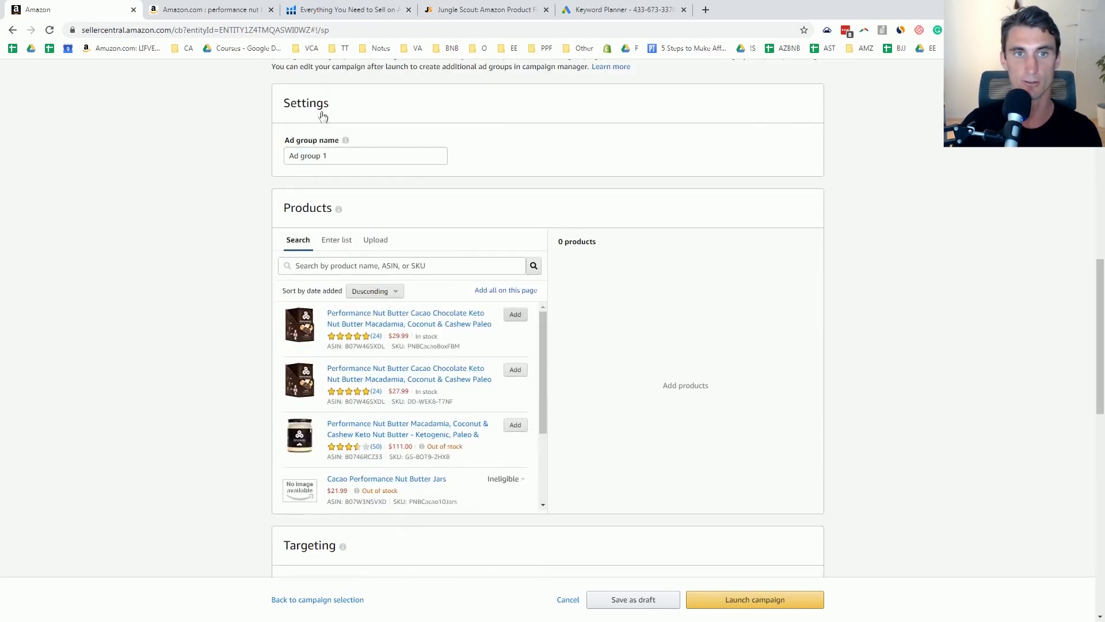
- Add broad keywords macadamia cashew butter ($1.10) and keto nut butter singles ($1.39)
{"action": "scroll", "coordinate": [534, 218], "scroll_direction": "down", "scroll_amount": 5}
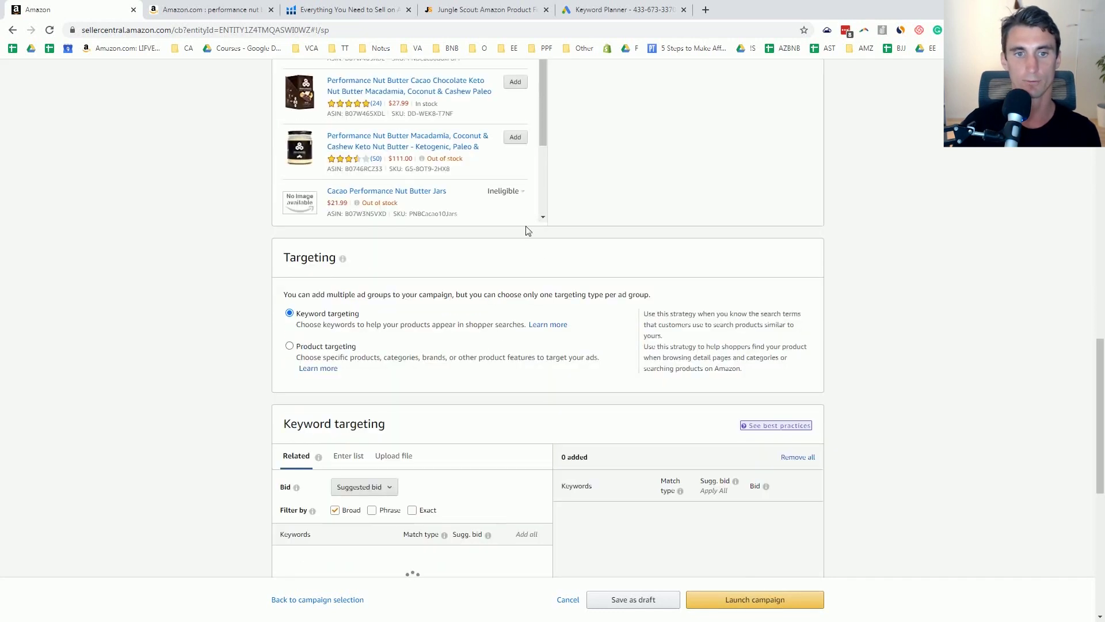
{"action": "scroll", "coordinate": [520, 213], "scroll_direction": "down", "scroll_amount": 2}
{"action": "scroll", "coordinate": [499, 281], "scroll_direction": "down", "scroll_amount": 5}
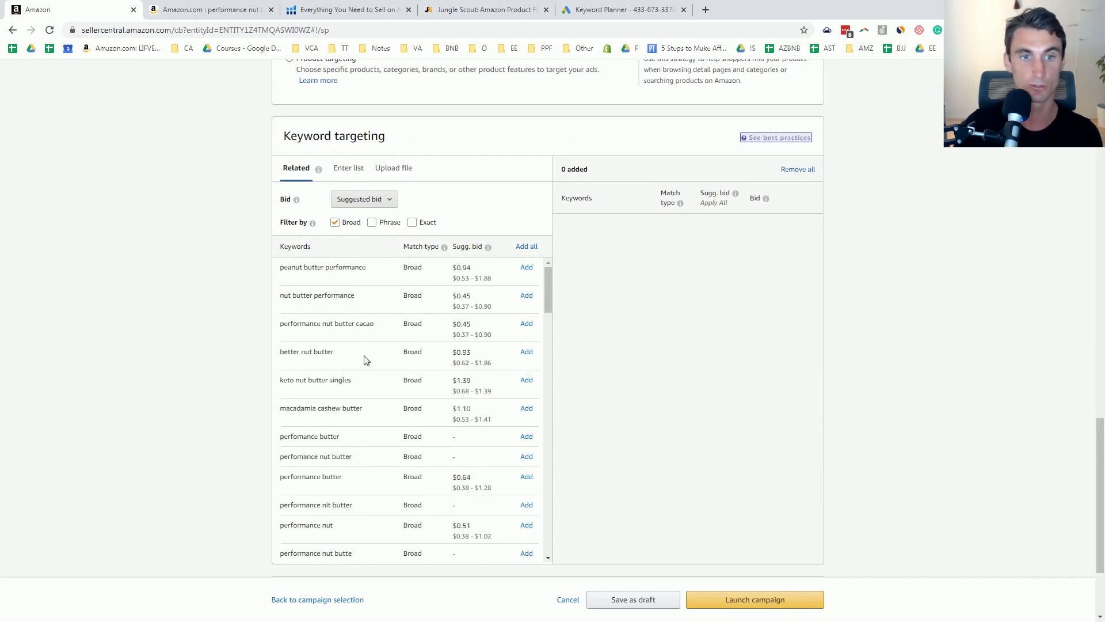
{"action": "left_click", "coordinate": [527, 409]}
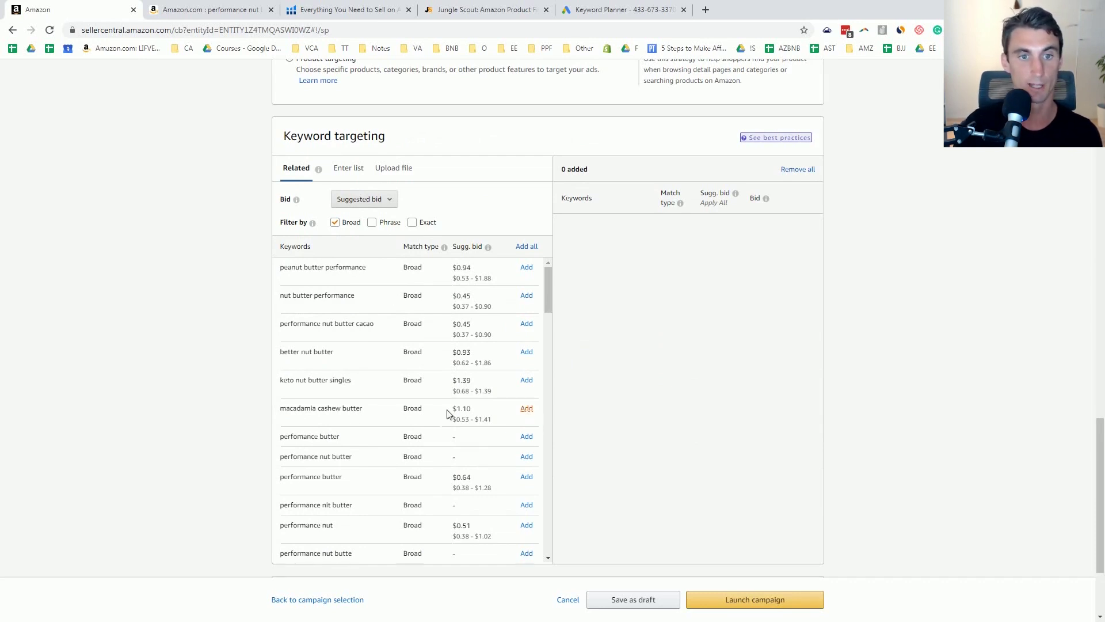
{"action": "left_click", "coordinate": [527, 381]}
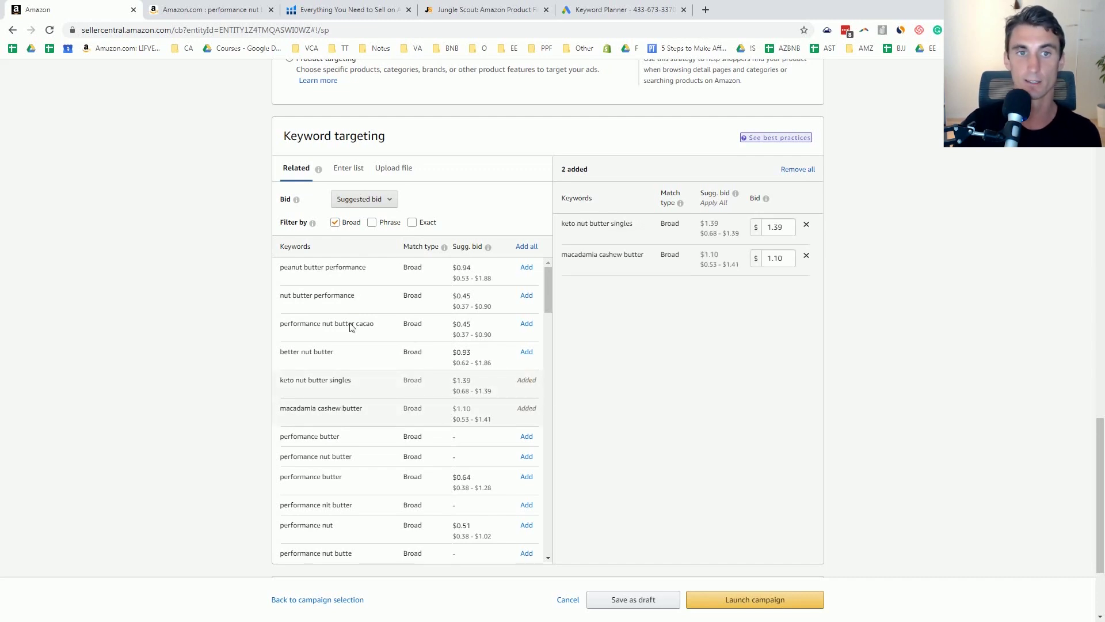
{"action": "scroll", "coordinate": [349, 319], "scroll_direction": "down", "scroll_amount": 5}
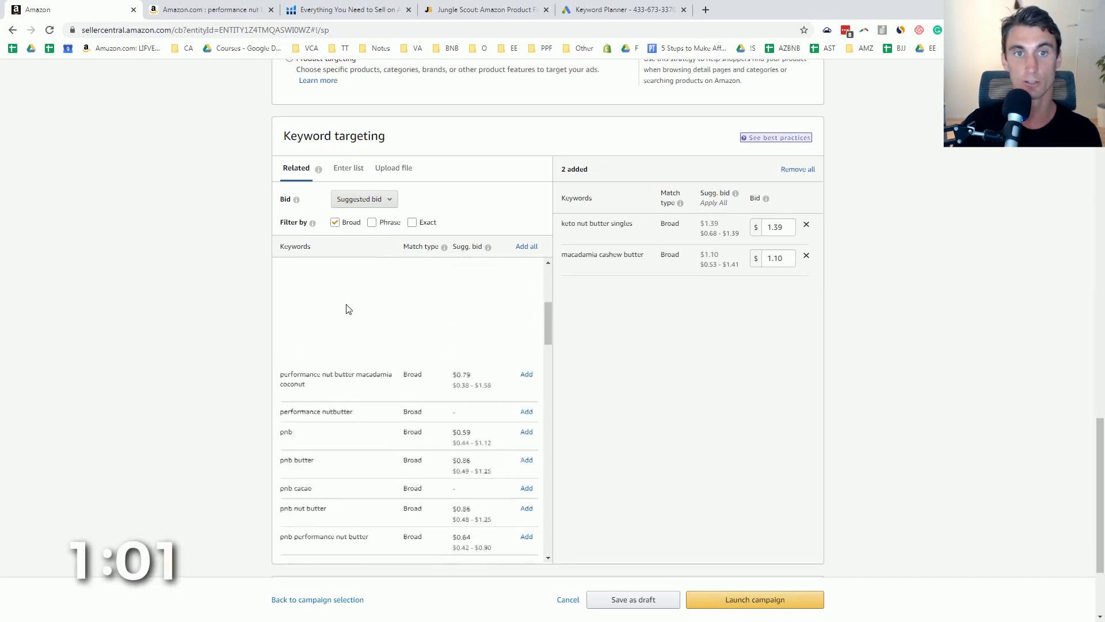
{"action": "left_click", "coordinate": [358, 170]}
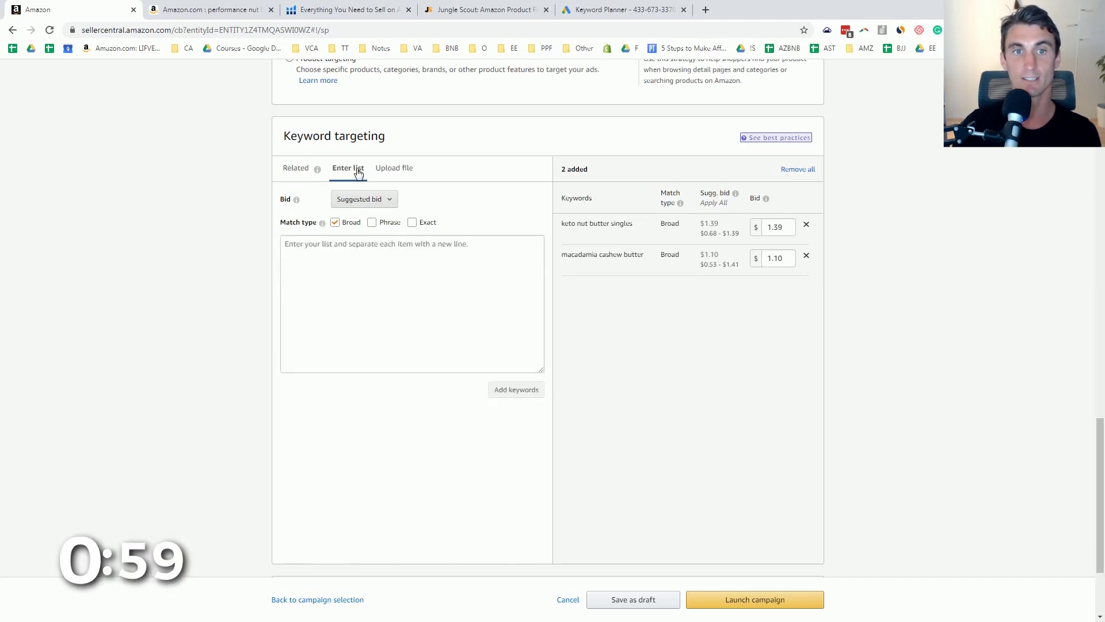
- Add nut butter, keto nut butter, paleo nut butter and keto snack as keywords, then launch Test 123
{"action": "left_click", "coordinate": [379, 249]}
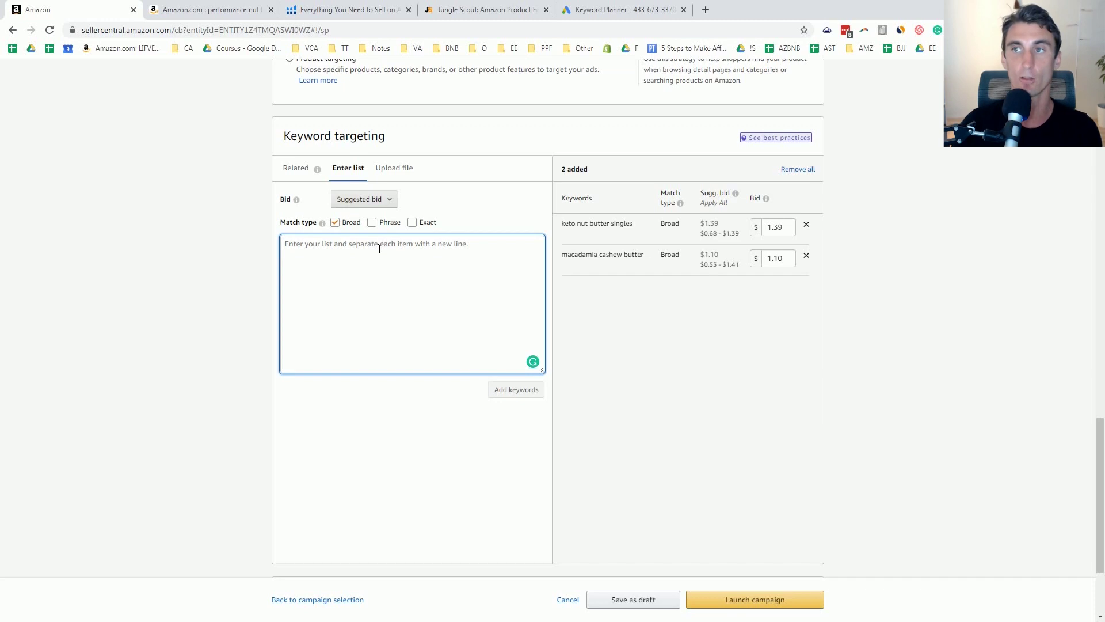
{"action": "type", "text": "Nut Butter Keto Nut Butter Paleo Nut Butter Keto Snack"}
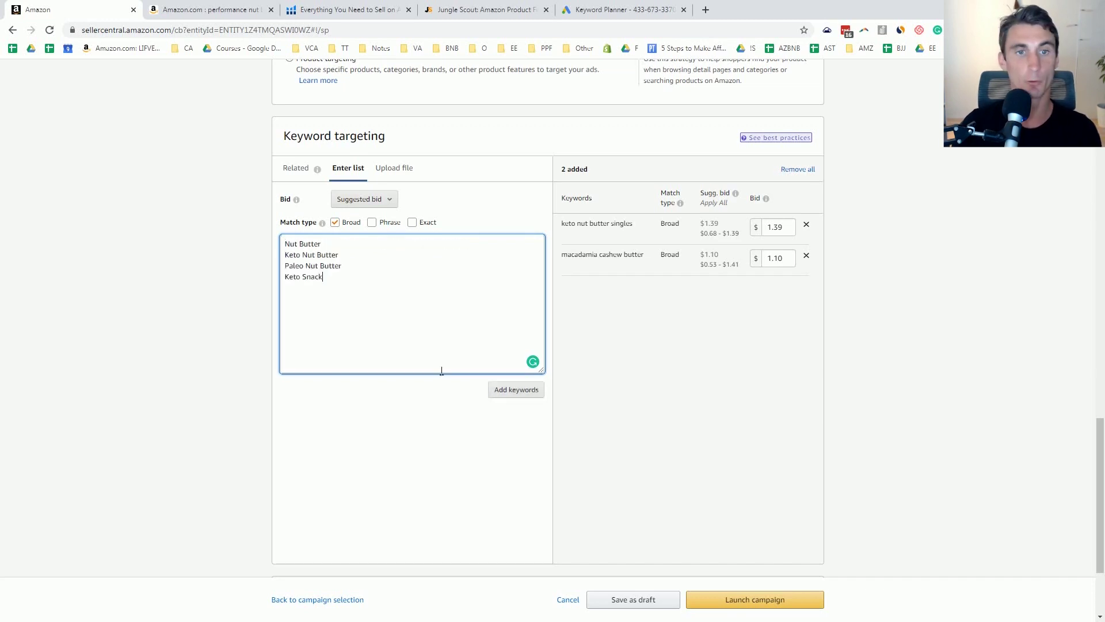
{"action": "left_click", "coordinate": [522, 395]}
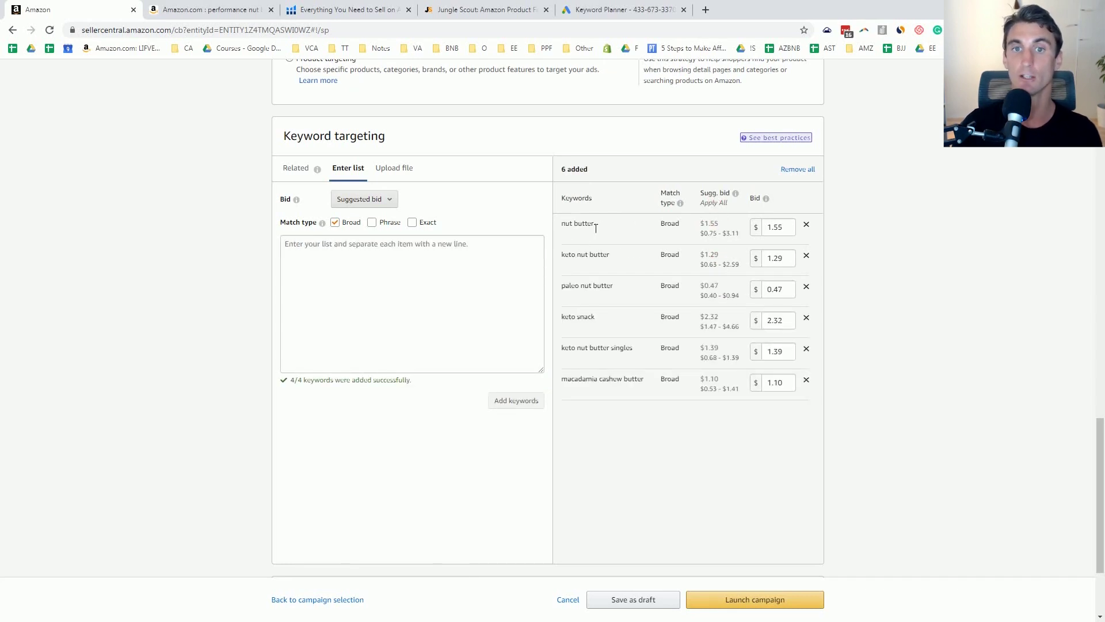
{"action": "left_click_drag", "start_coordinate": [594, 225], "coordinate": [563, 225]}
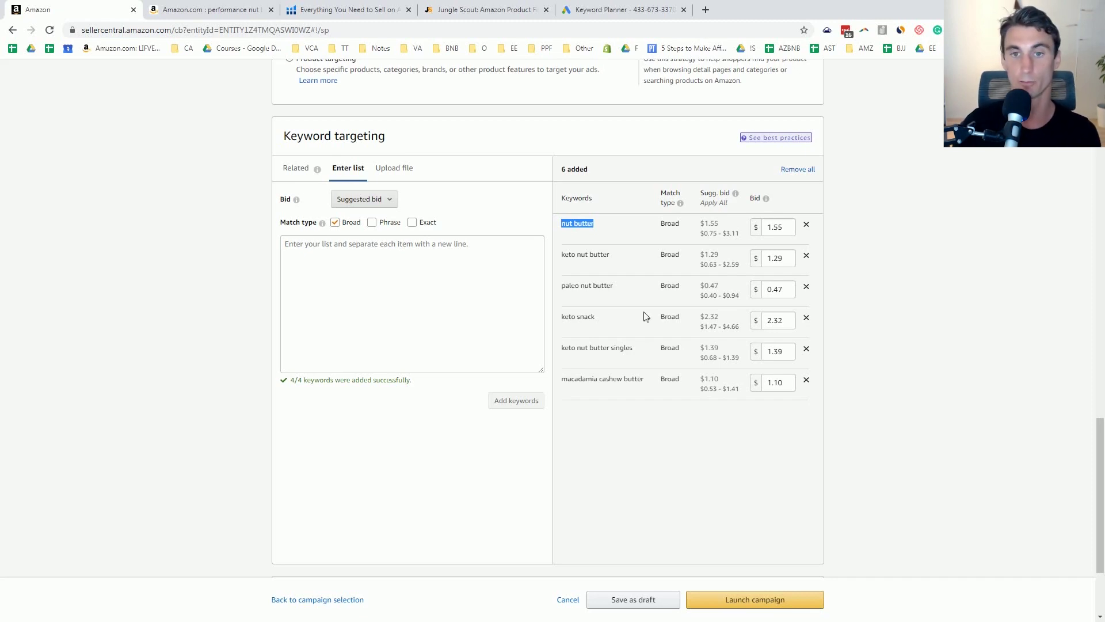
{"action": "scroll", "coordinate": [715, 311], "scroll_direction": "down", "scroll_amount": 3}
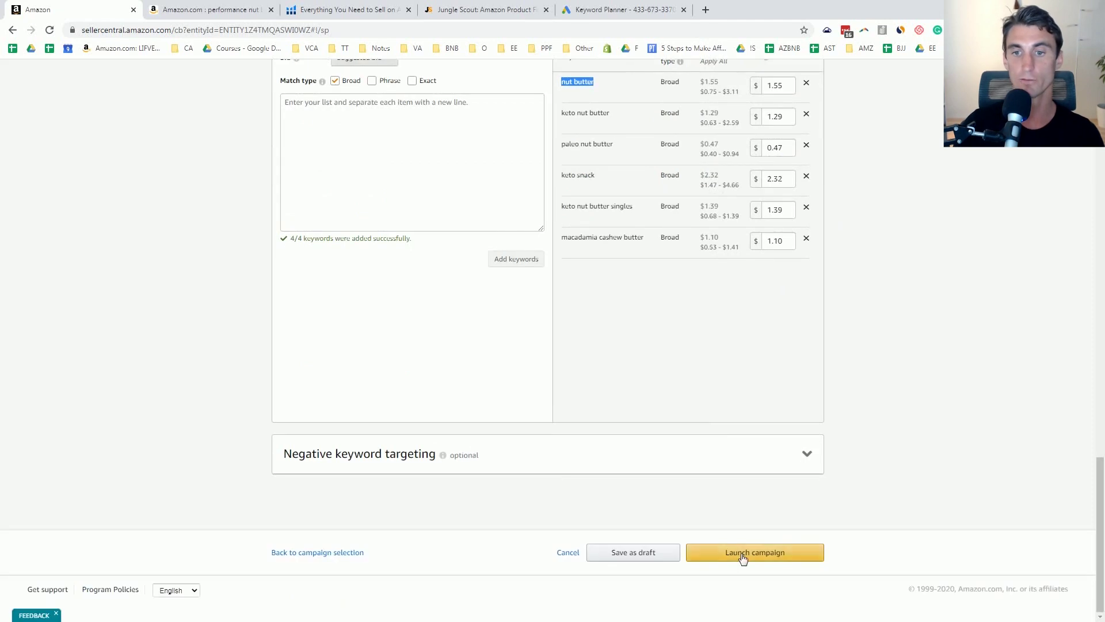
{"action": "left_click", "coordinate": [762, 556]}
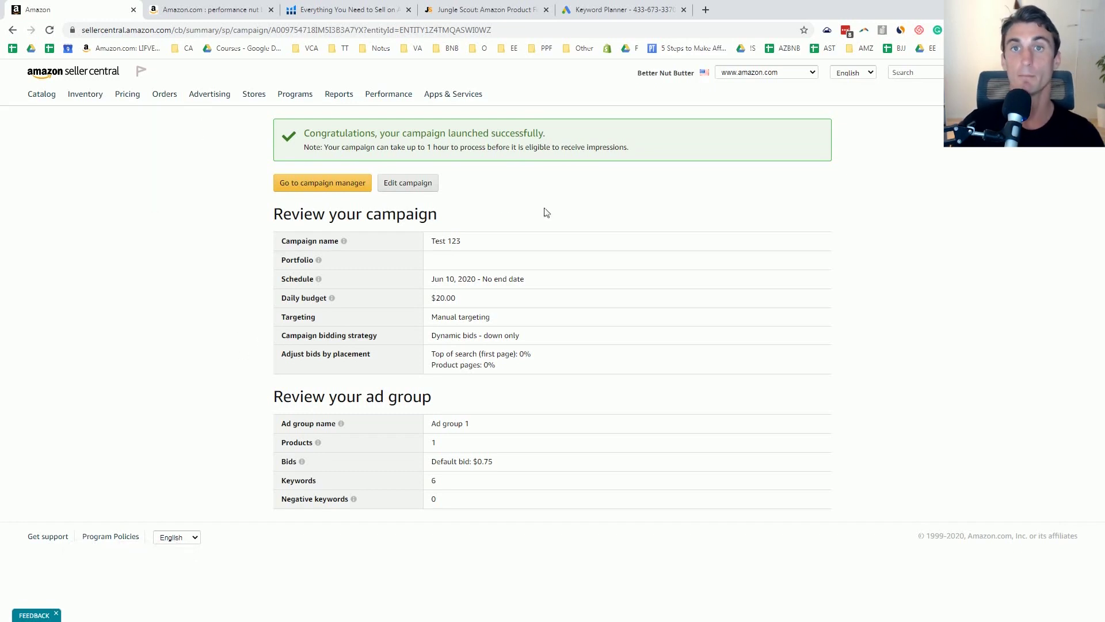
- View the All campaigns list showing Test 123 and PNB Cacao Test 1 delivering
{"action": "left_click", "coordinate": [314, 186]}
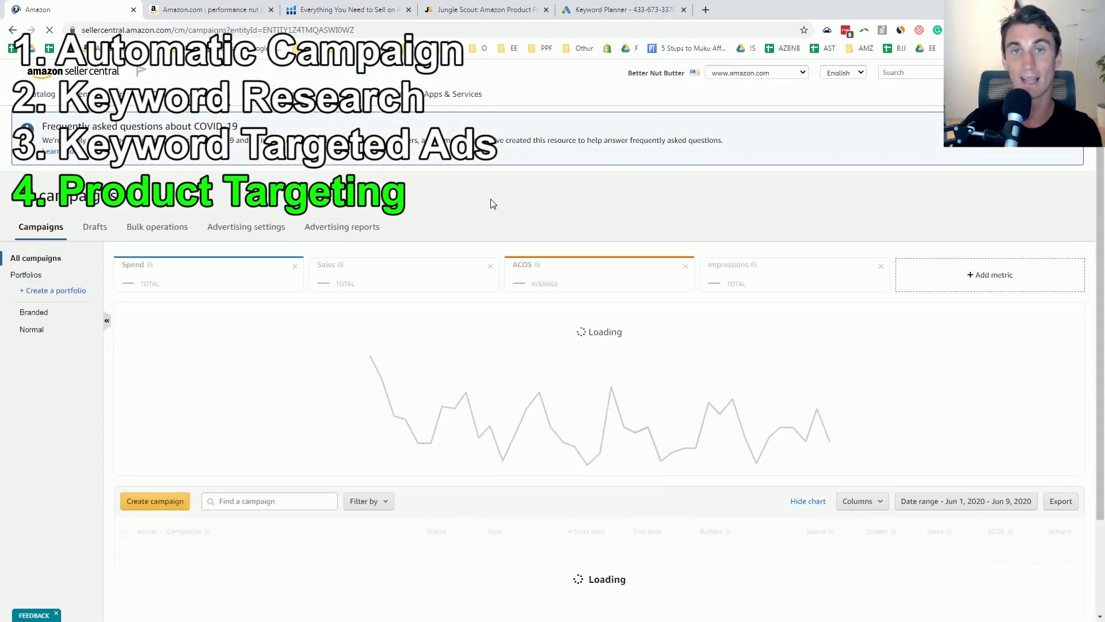
{"action": "scroll", "coordinate": [486, 216], "scroll_direction": "down", "scroll_amount": 2}
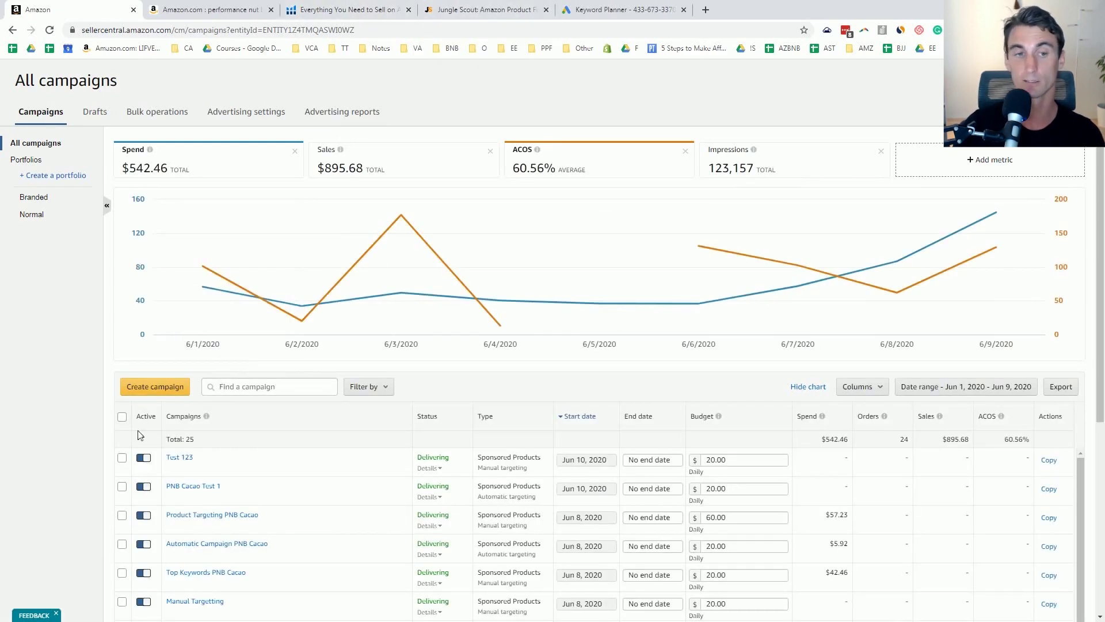
- Create a Sponsored Products campaign named 'Product targeting' with a $20 budget and manual targeting
{"action": "left_click", "coordinate": [174, 386]}
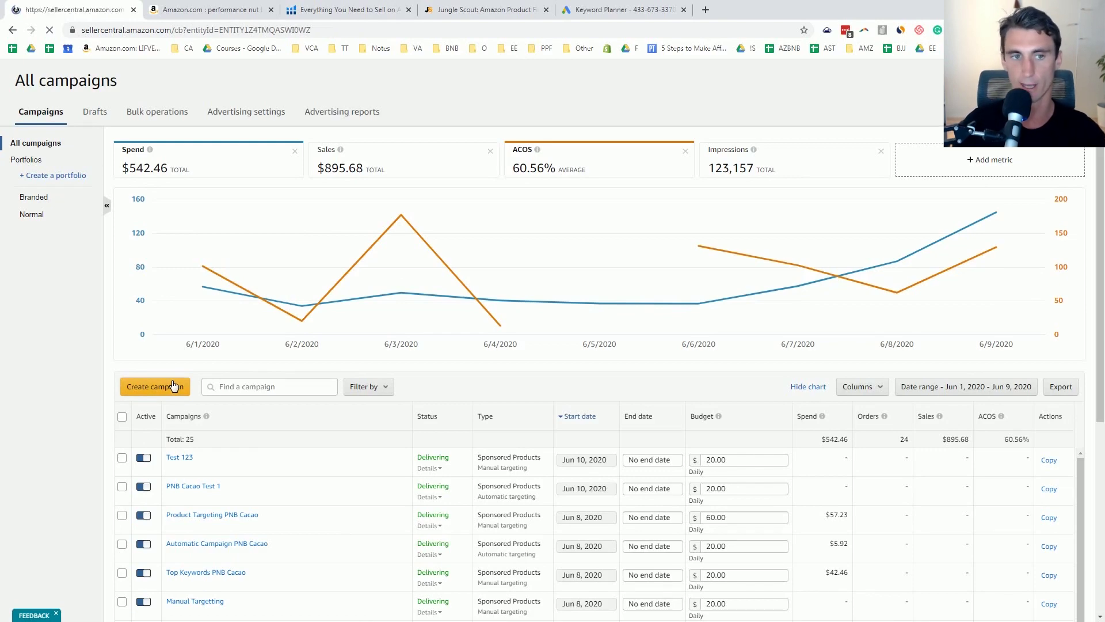
{"action": "left_click", "coordinate": [385, 366]}
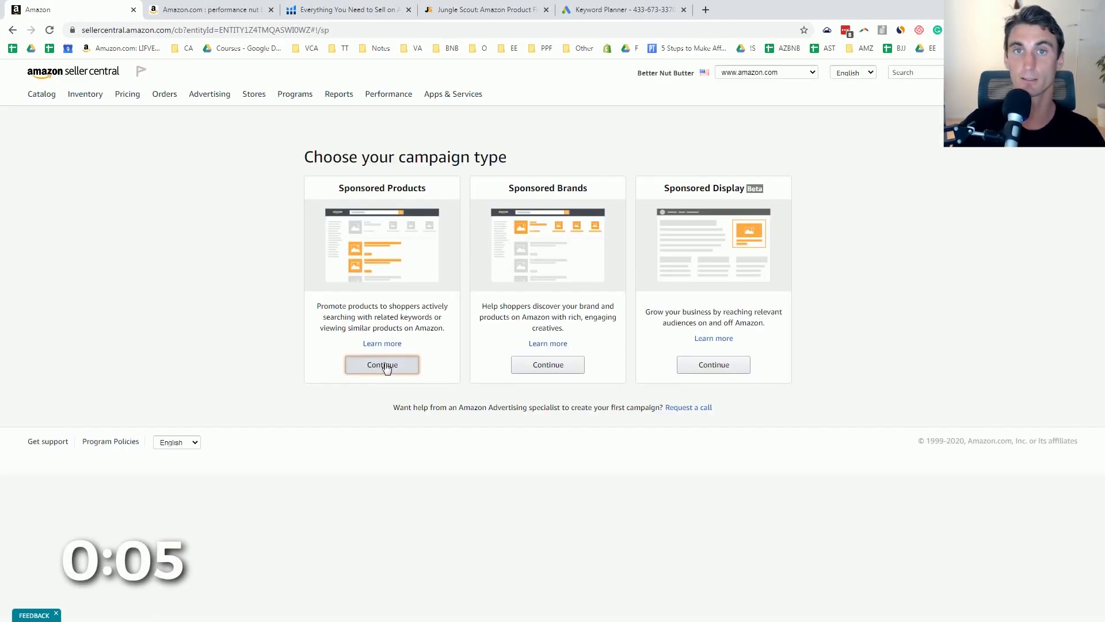
{"action": "type", "text": "Pro"}
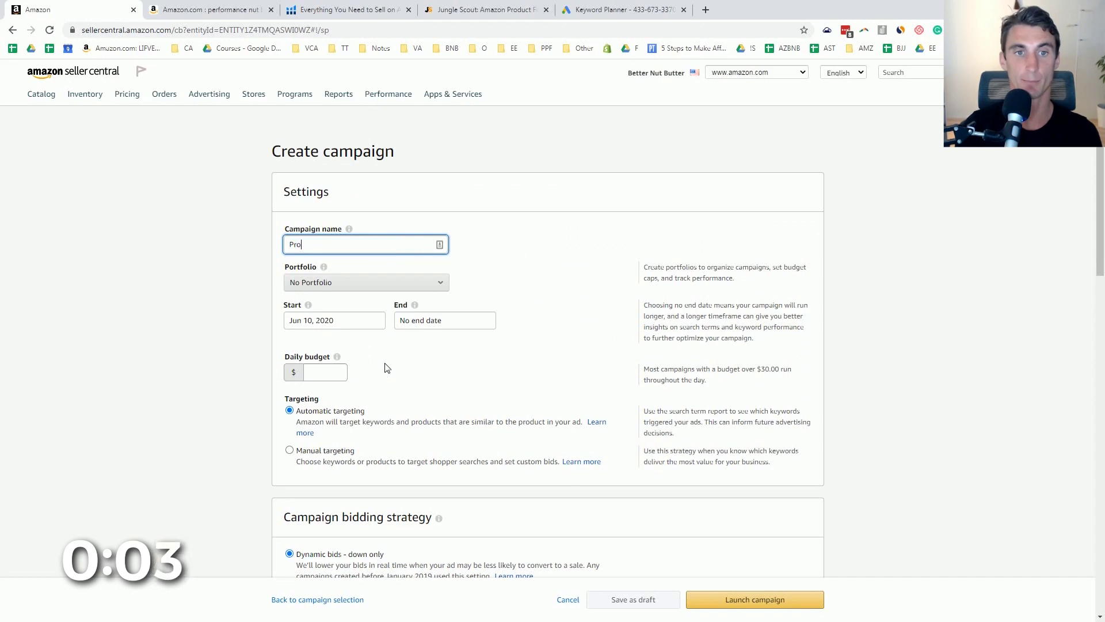
{"action": "type", "text": "duct targeting"}
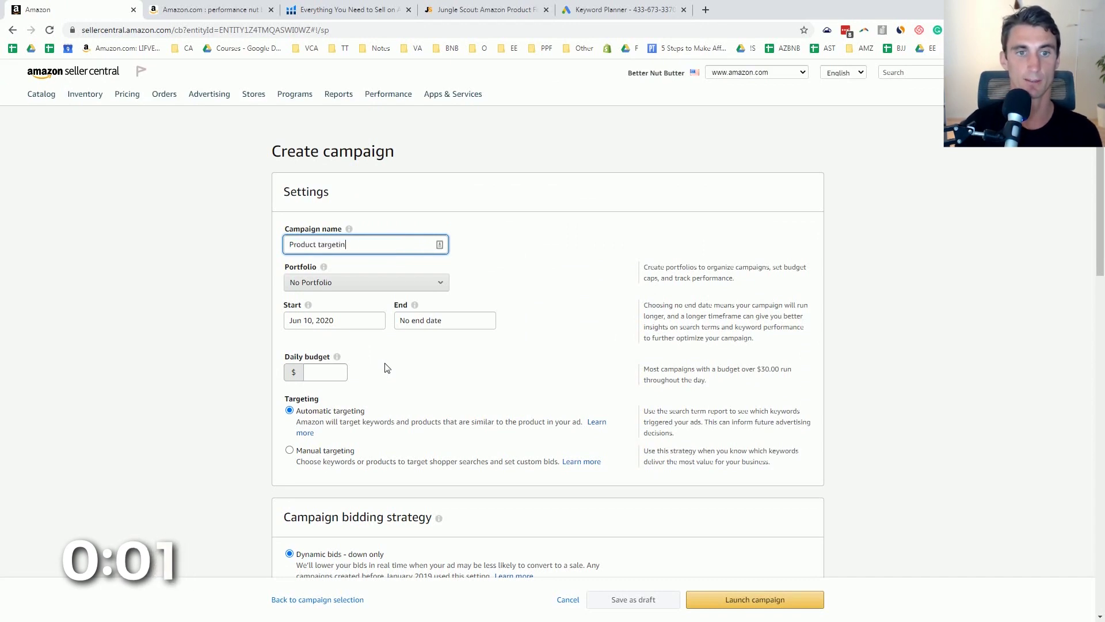
{"action": "left_click", "coordinate": [314, 376]}
{"action": "type", "text": "20"}
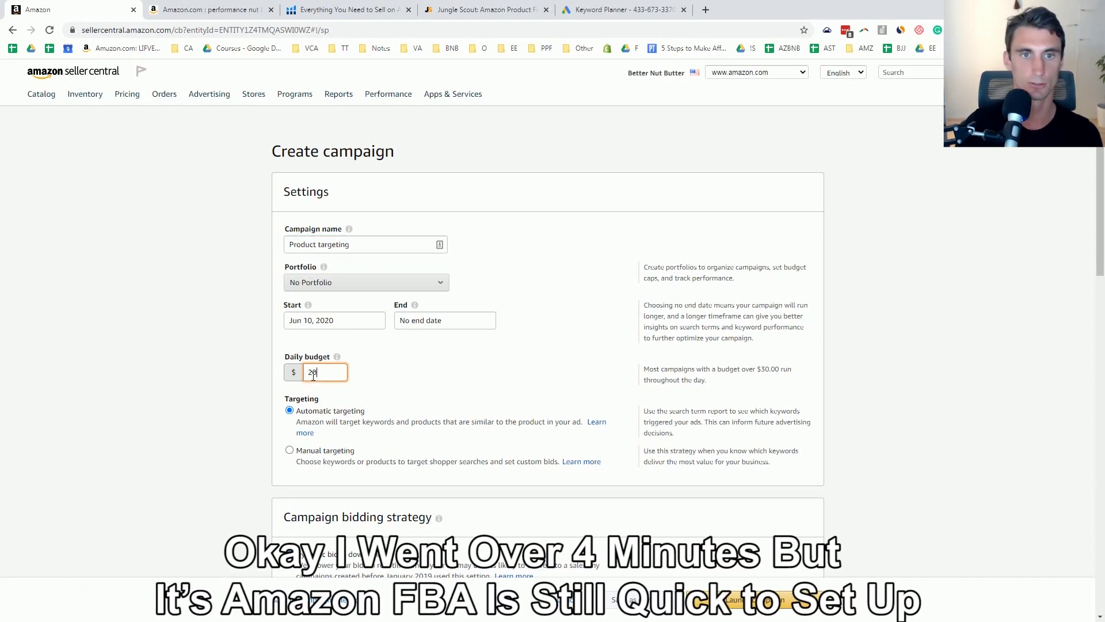
{"action": "left_click", "coordinate": [290, 451]}
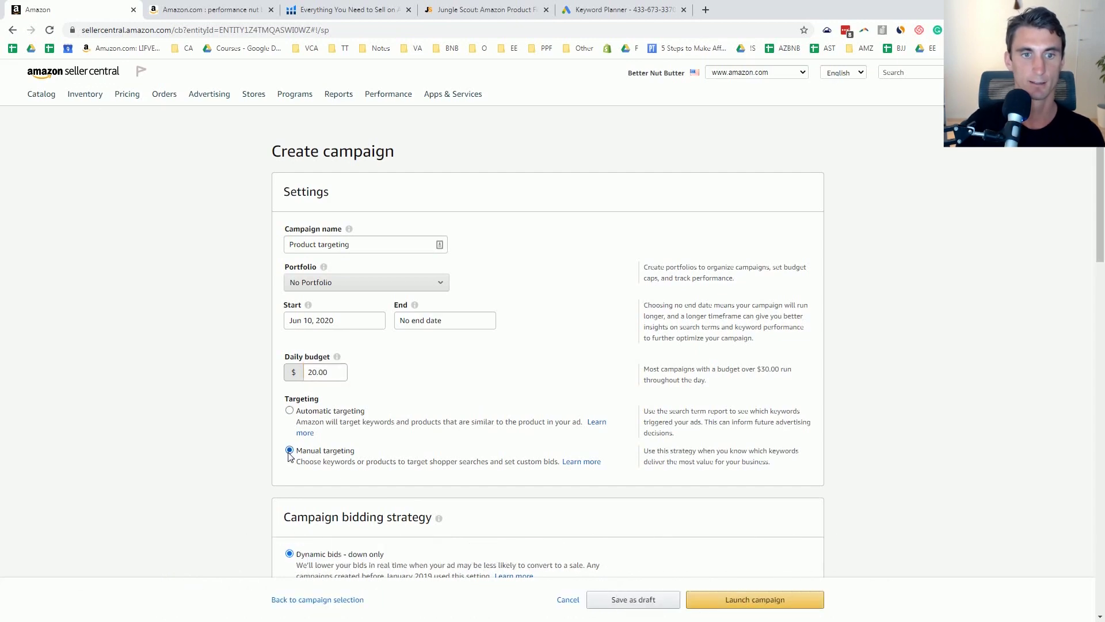
- Advertise the first cacao nut butter product and set the ad group to product targeting
{"action": "scroll", "coordinate": [290, 457], "scroll_direction": "down", "scroll_amount": 7}
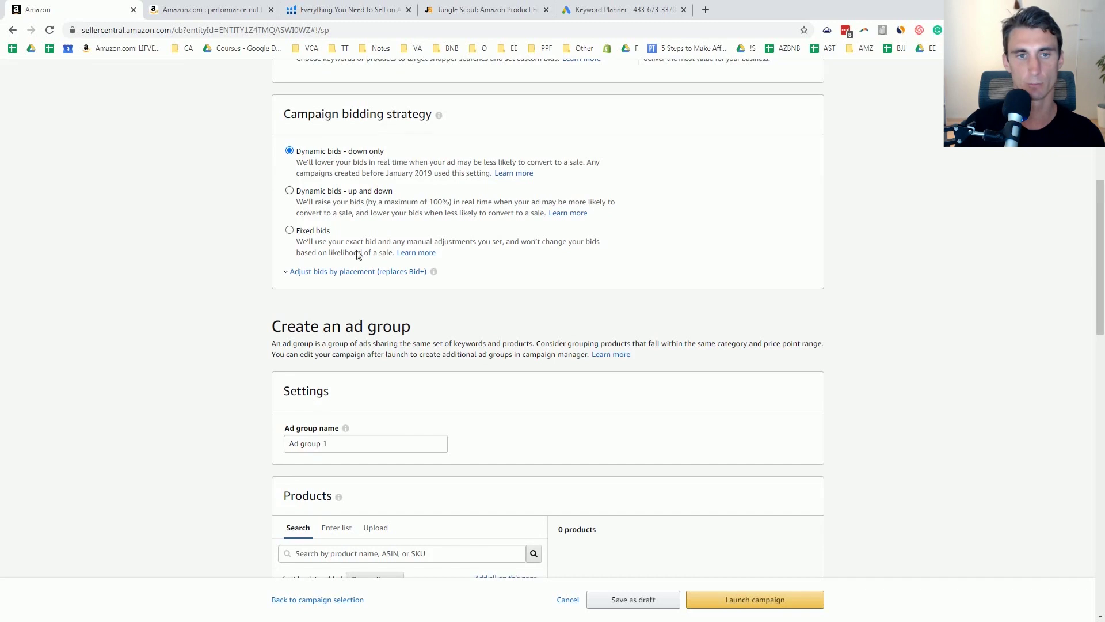
{"action": "scroll", "coordinate": [351, 236], "scroll_direction": "down", "scroll_amount": 3}
{"action": "scroll", "coordinate": [350, 236], "scroll_direction": "down", "scroll_amount": 2}
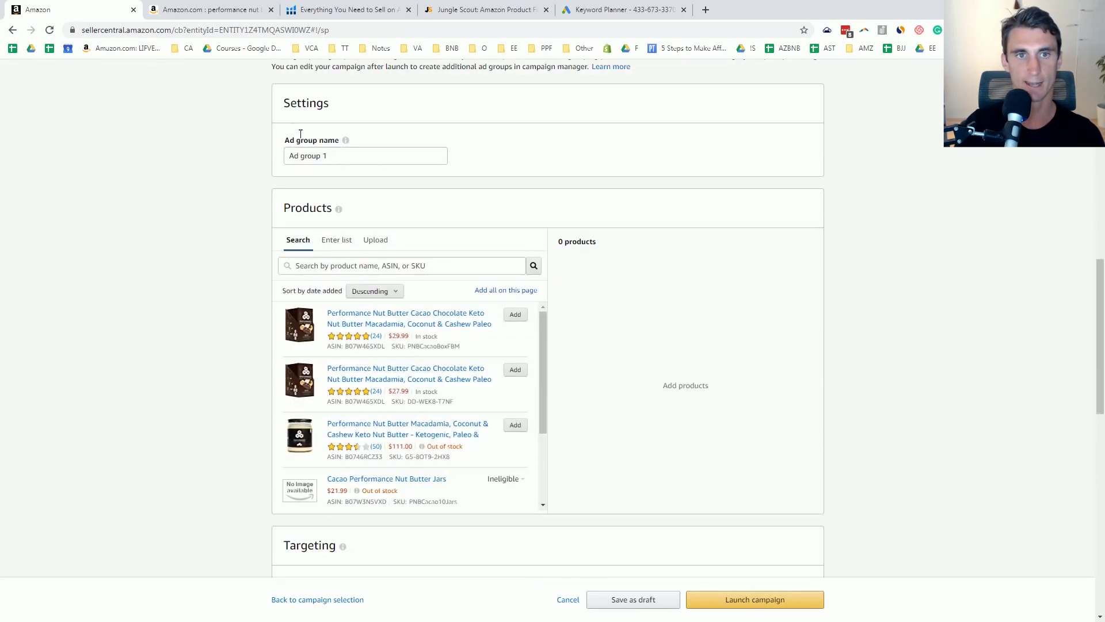
{"action": "left_click", "coordinate": [514, 314]}
{"action": "scroll", "coordinate": [619, 327], "scroll_direction": "down", "scroll_amount": 6}
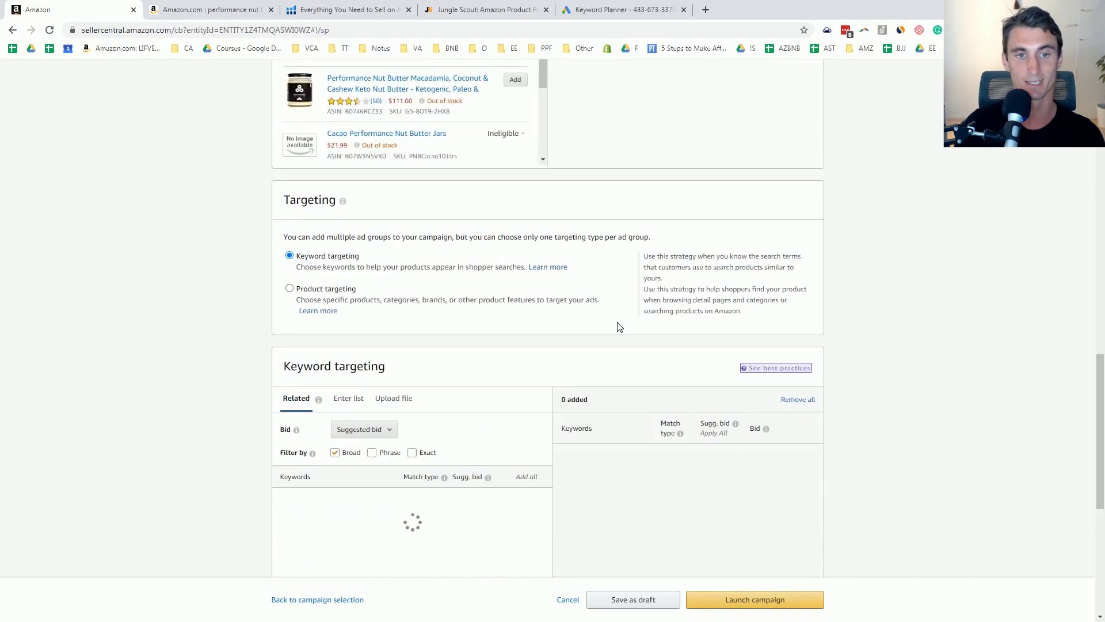
{"action": "left_click", "coordinate": [289, 289]}
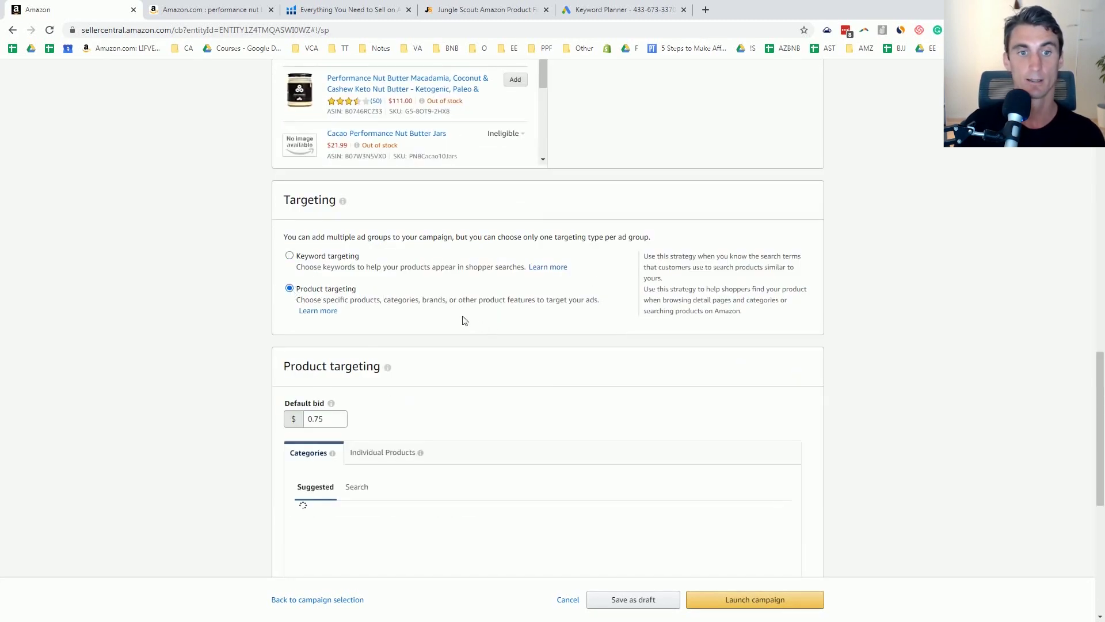
- Target the Cashew Butter category
{"action": "scroll", "coordinate": [464, 319], "scroll_direction": "down", "scroll_amount": 3}
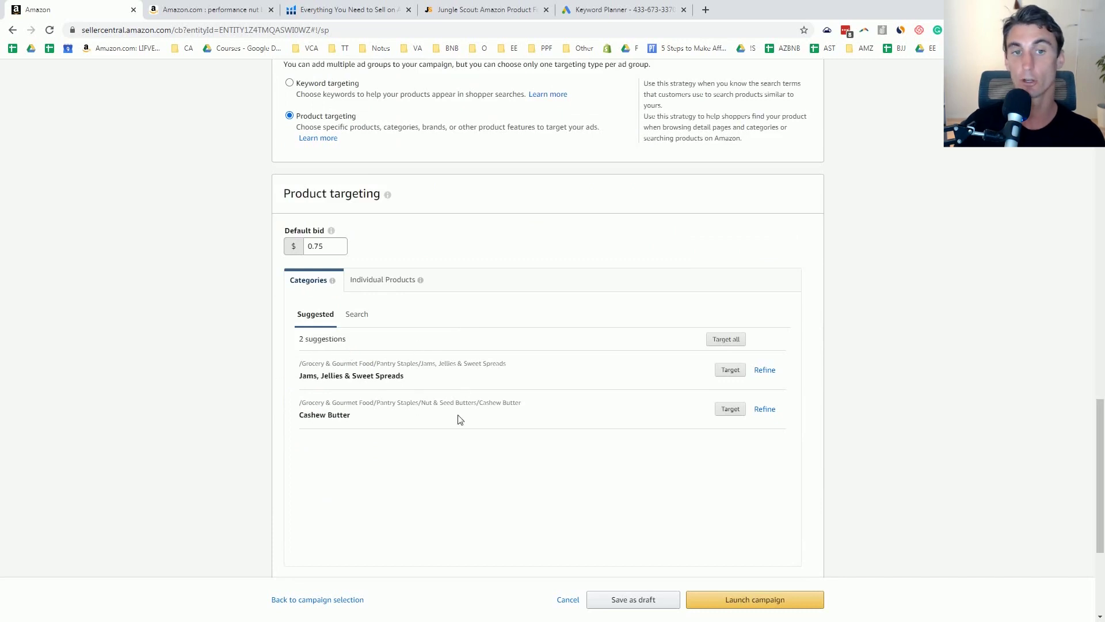
{"action": "triple_click", "coordinate": [333, 414]}
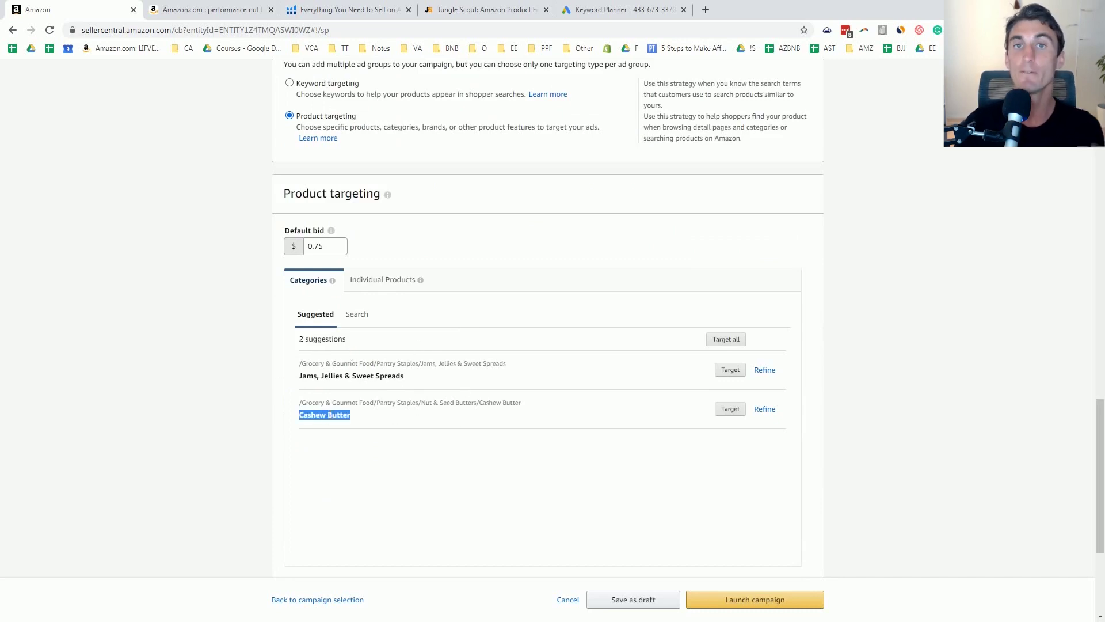
{"action": "left_click", "coordinate": [725, 413]}
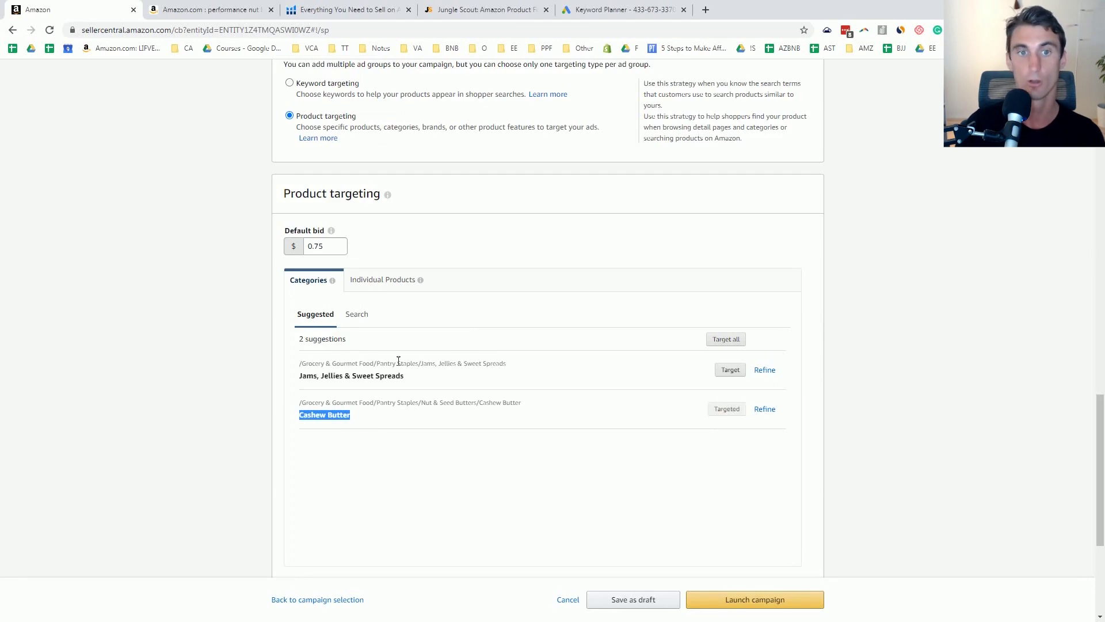
- Target the individual products FBOMB Macadamia Nut Butter and FBOMB Premium MCT Oil
{"action": "left_click", "coordinate": [386, 281]}
{"action": "scroll", "coordinate": [478, 256], "scroll_direction": "down", "scroll_amount": 1}
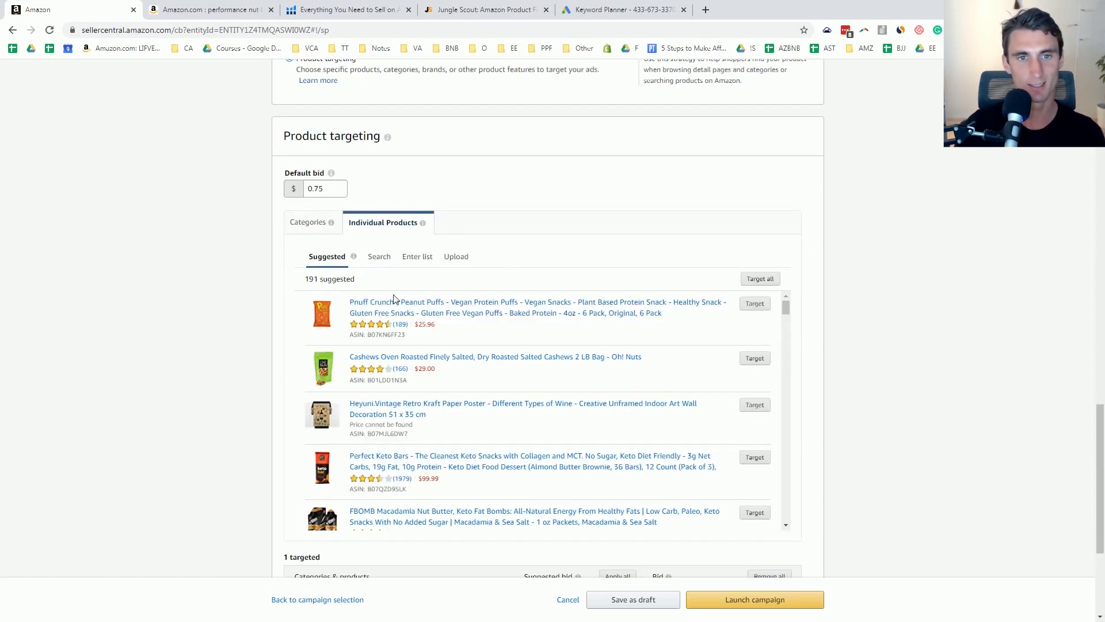
{"action": "scroll", "coordinate": [403, 308], "scroll_direction": "down", "scroll_amount": 1}
{"action": "scroll", "coordinate": [691, 403], "scroll_direction": "down", "scroll_amount": 1}
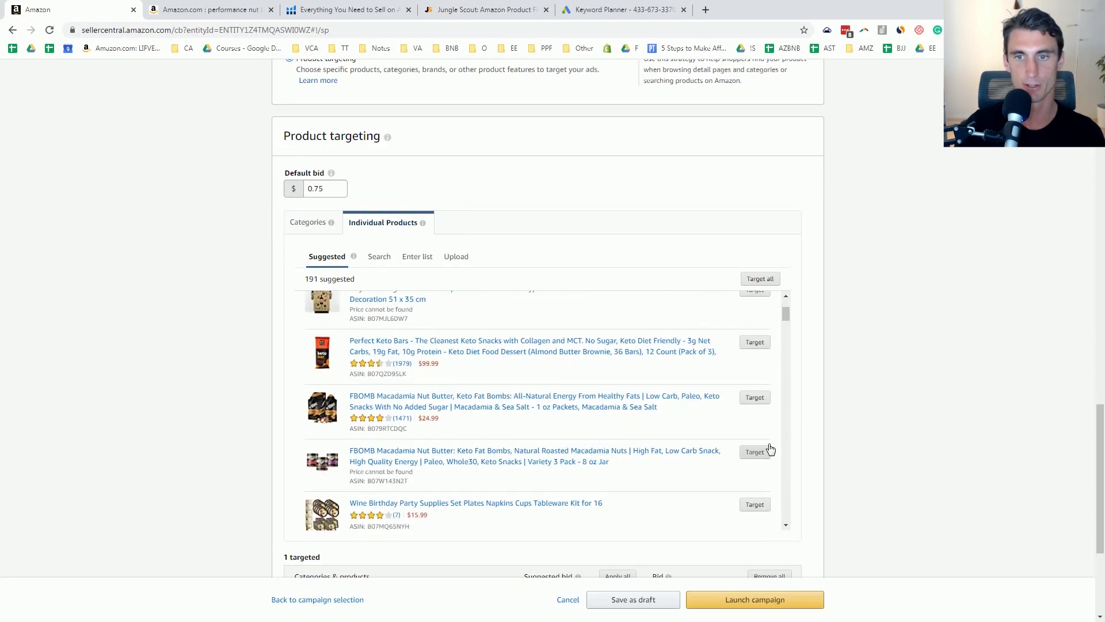
{"action": "left_click", "coordinate": [766, 403]}
{"action": "scroll", "coordinate": [698, 469], "scroll_direction": "down", "scroll_amount": 2}
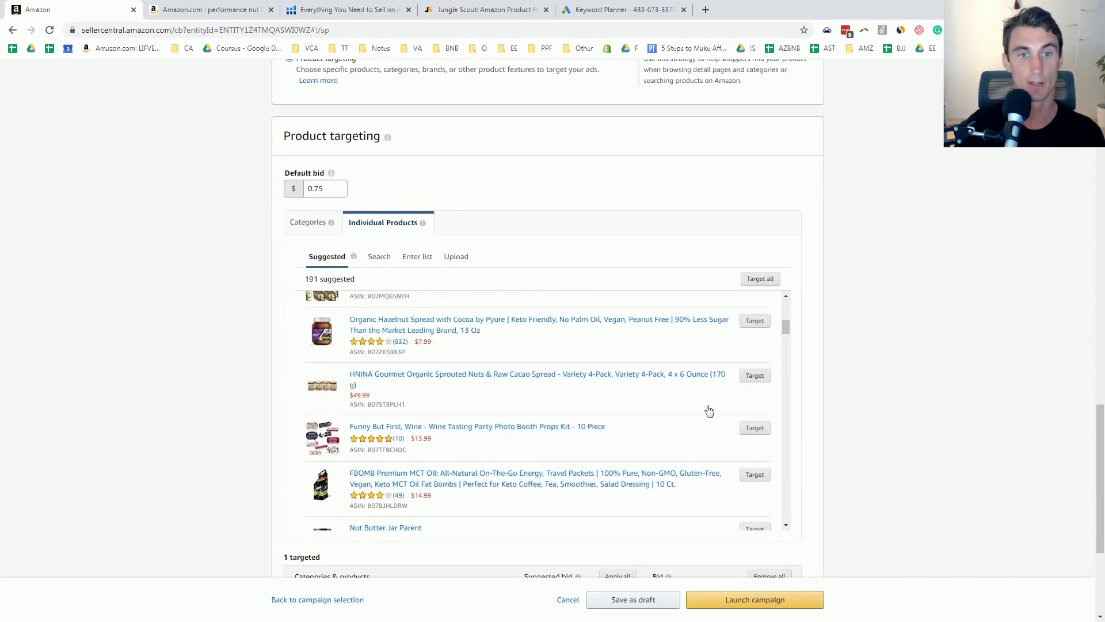
{"action": "left_click", "coordinate": [758, 481]}
{"action": "scroll", "coordinate": [766, 403], "scroll_direction": "down", "scroll_amount": 4}
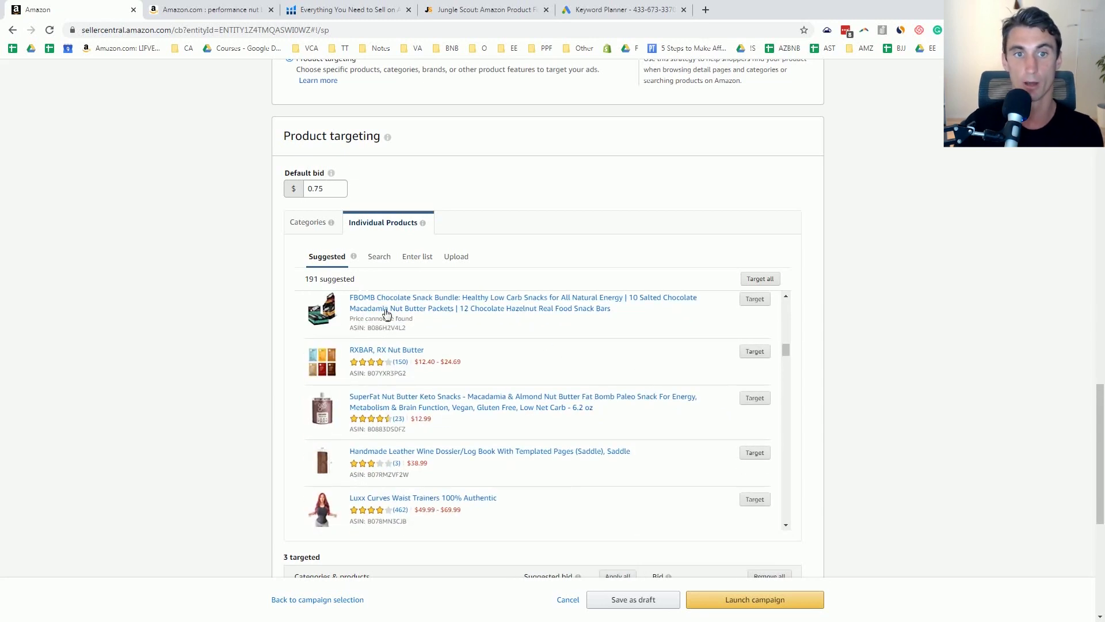
- Apply suggested bids of $1.36 (MCT Oil) and $1.35 (macadamia), then launch the campaign
{"action": "left_click", "coordinate": [412, 257]}
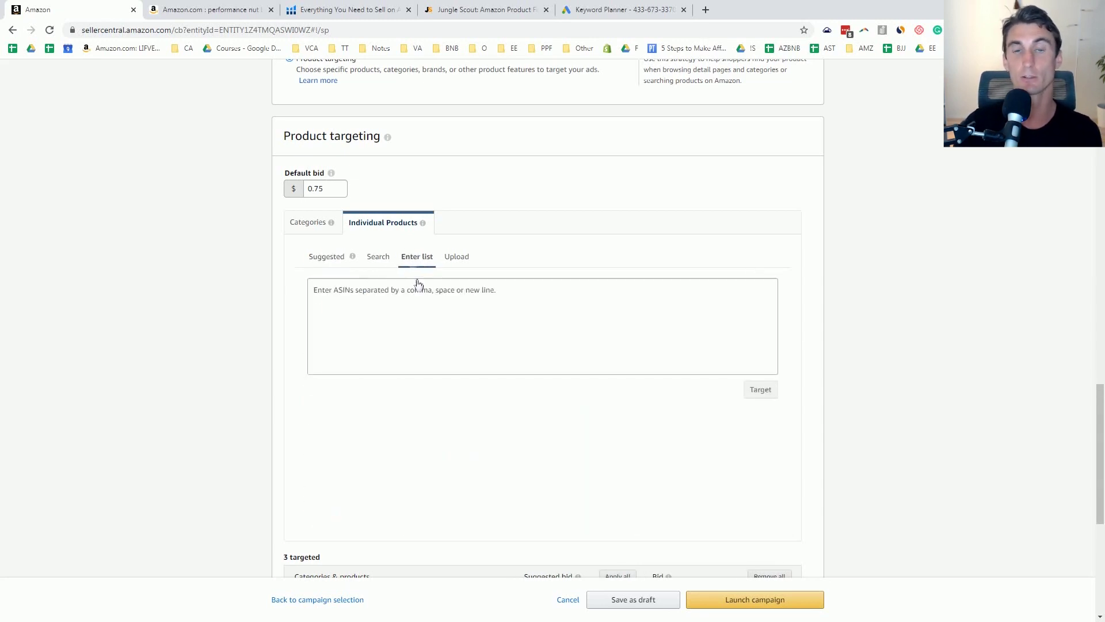
{"action": "left_click", "coordinate": [428, 297]}
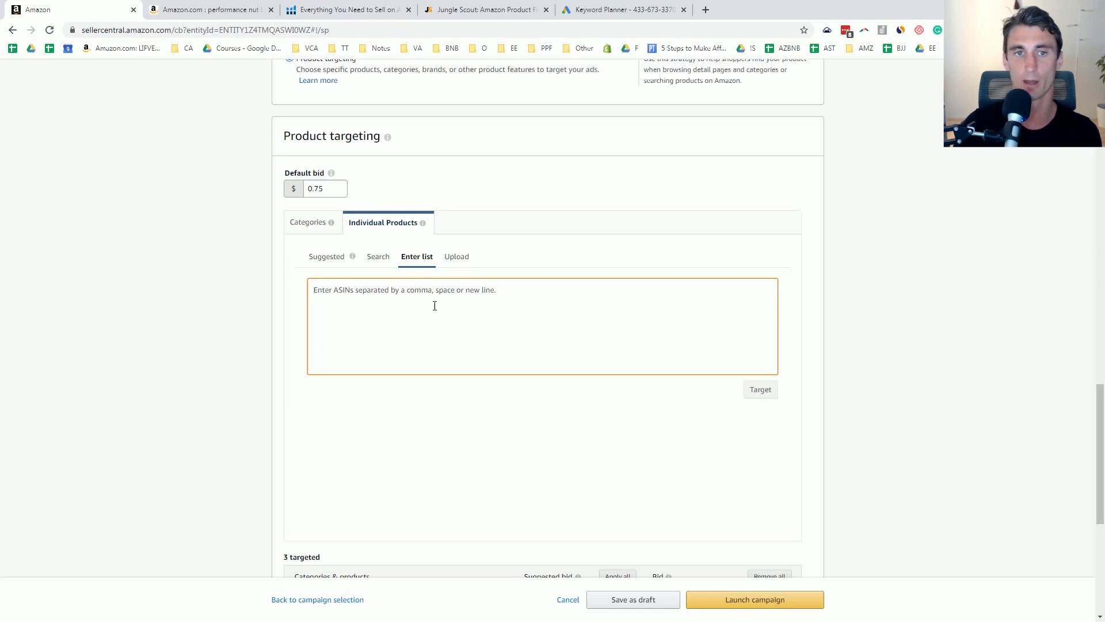
{"action": "left_click", "coordinate": [812, 311]}
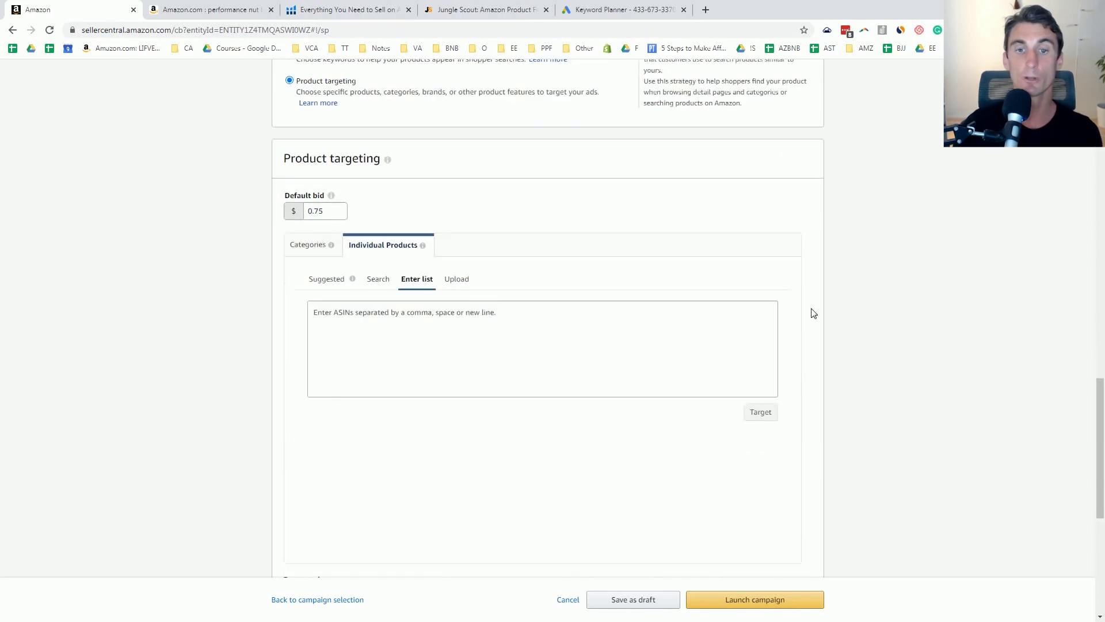
{"action": "scroll", "coordinate": [811, 311], "scroll_direction": "down", "scroll_amount": 5}
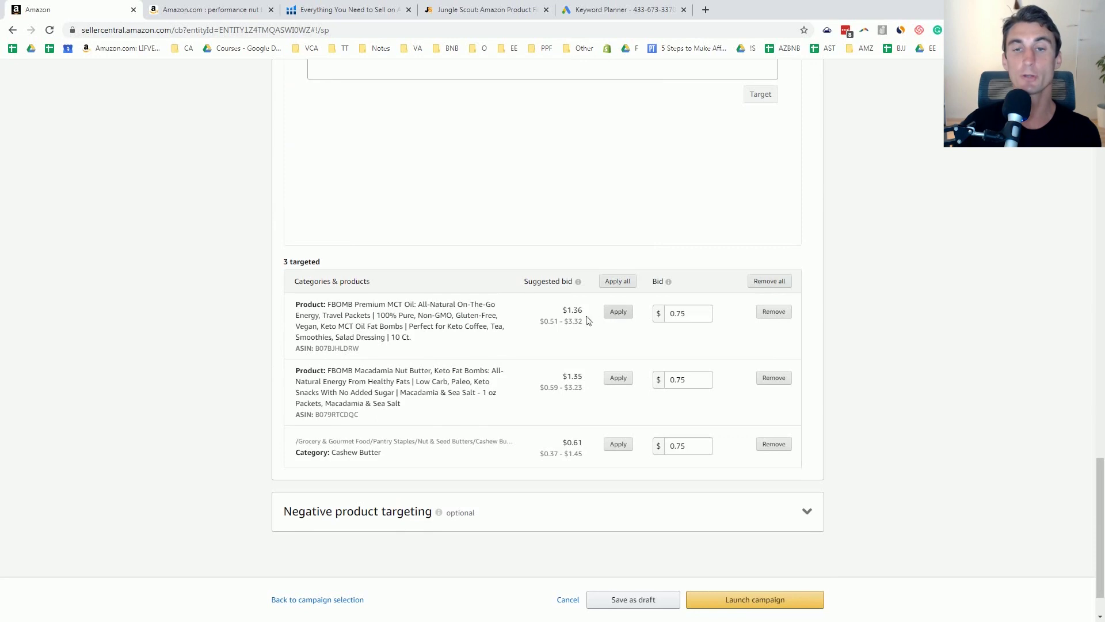
{"action": "left_click", "coordinate": [619, 377]}
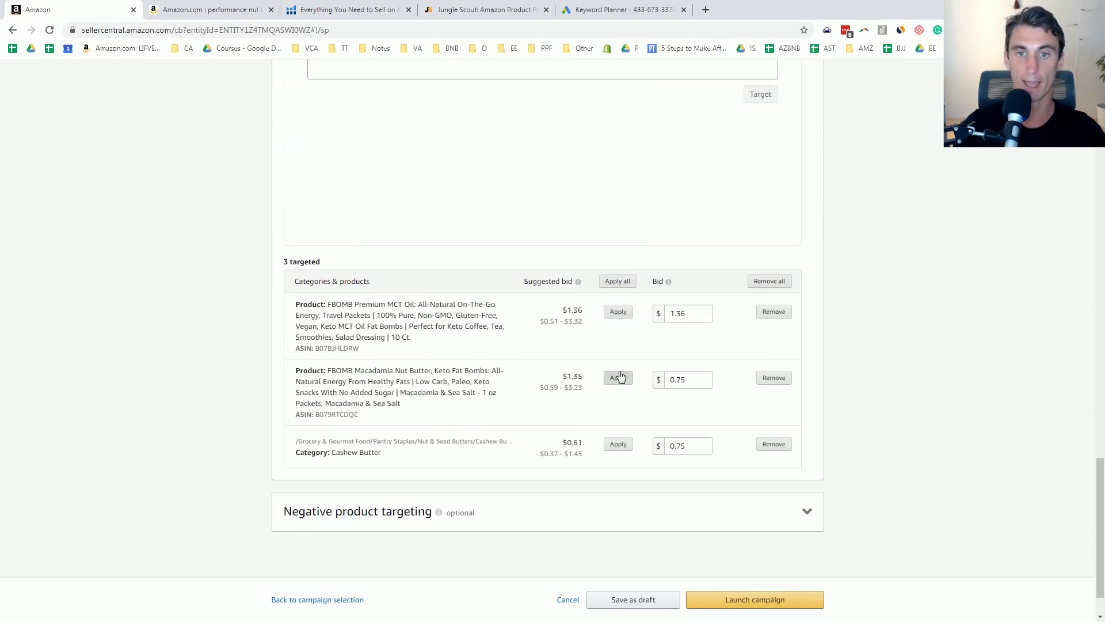
{"action": "left_click", "coordinate": [618, 444]}
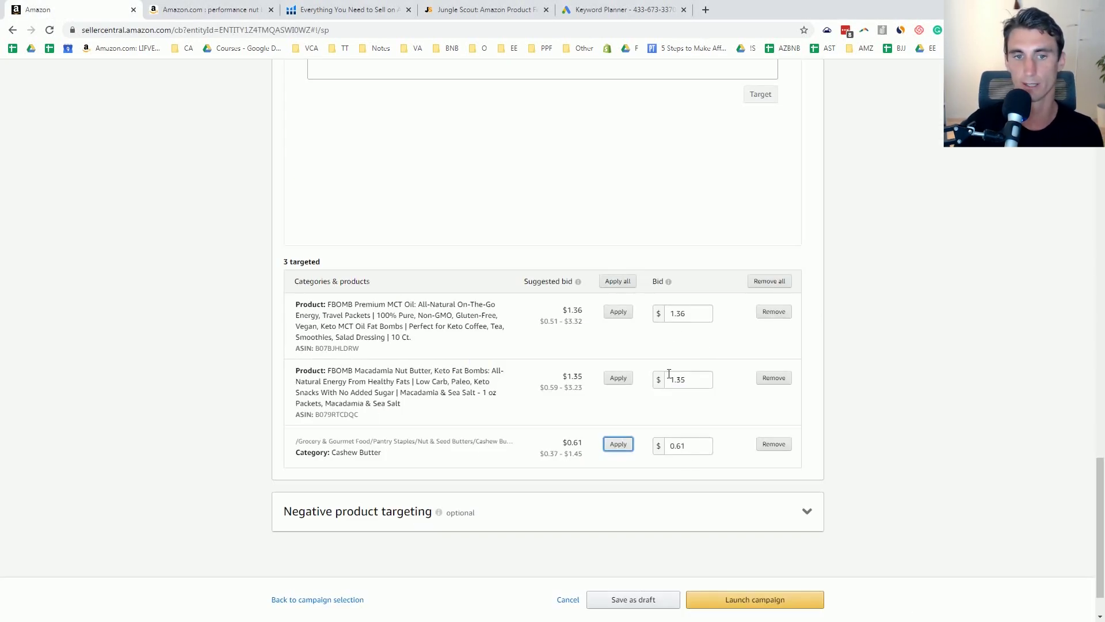
{"action": "scroll", "coordinate": [666, 403], "scroll_direction": "down", "scroll_amount": 2}
{"action": "left_click", "coordinate": [771, 563]}
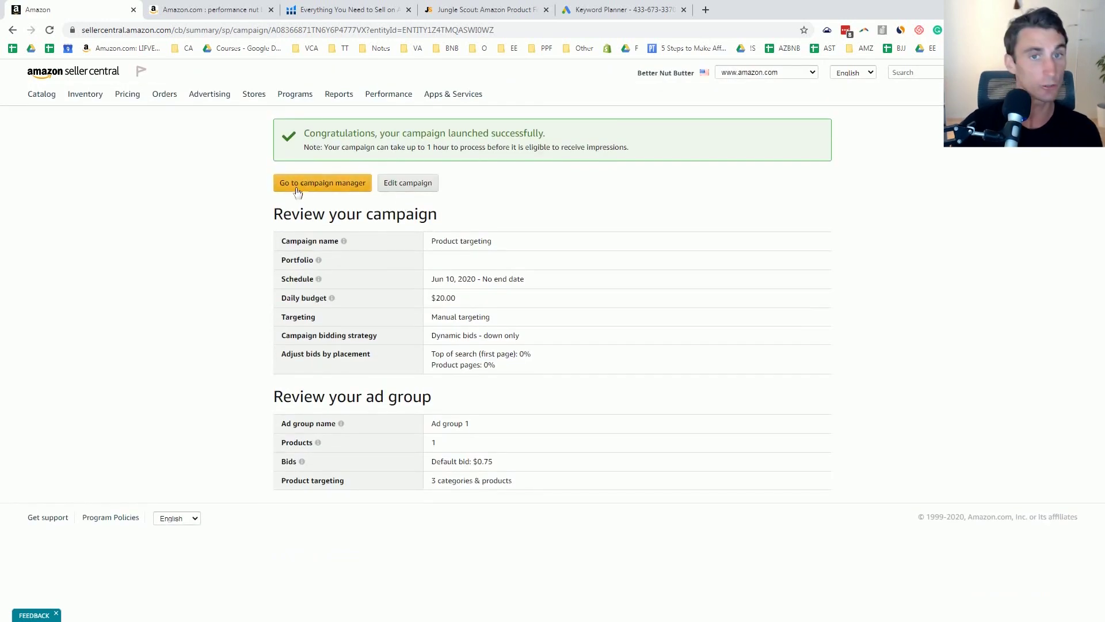
- Check the campaign manager overview, then return to the Amazon performance nut butter search results
{"action": "left_click", "coordinate": [295, 189]}
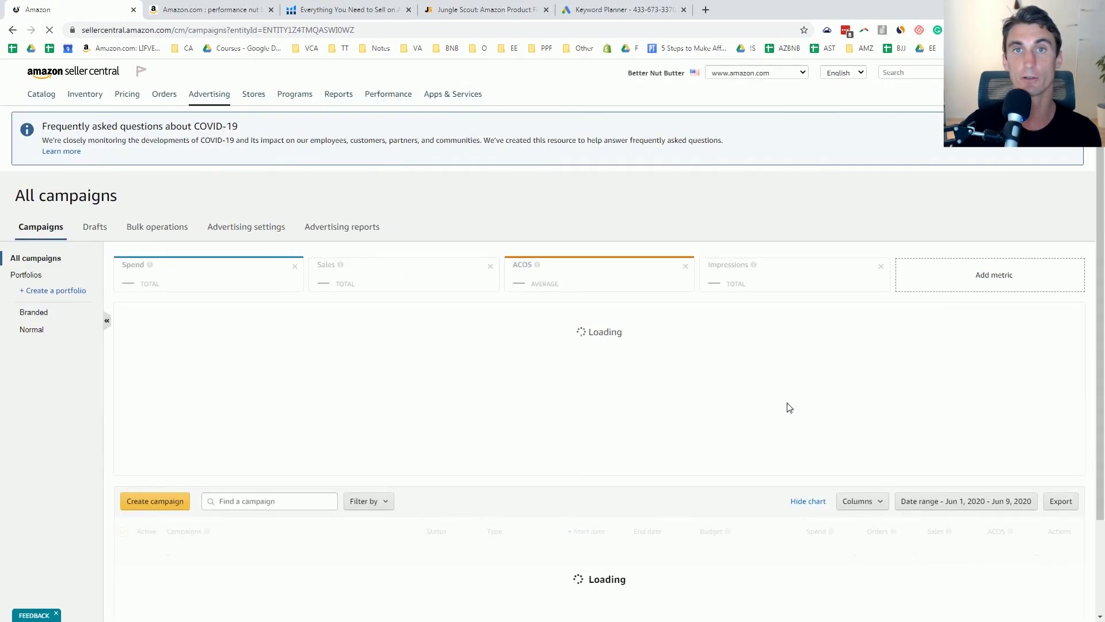
{"action": "scroll", "coordinate": [617, 346], "scroll_direction": "down", "scroll_amount": 2}
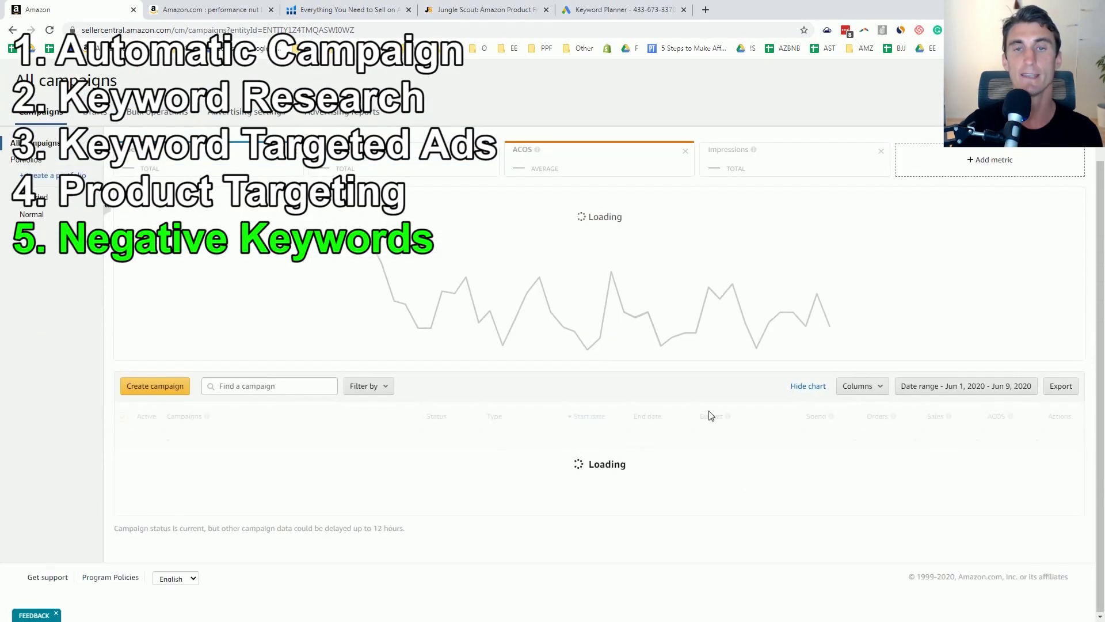
{"action": "left_click", "coordinate": [216, 11]}
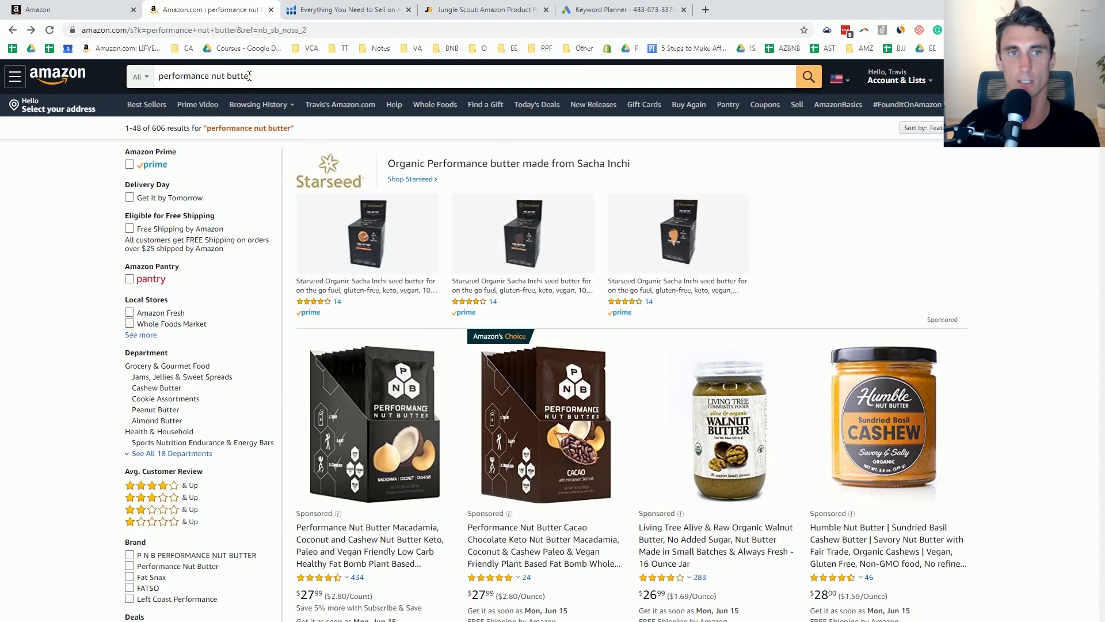
- Prefix the Amazon search query with 'cheap' without running it, then return to Seller Central
{"action": "triple_click", "coordinate": [179, 75]}
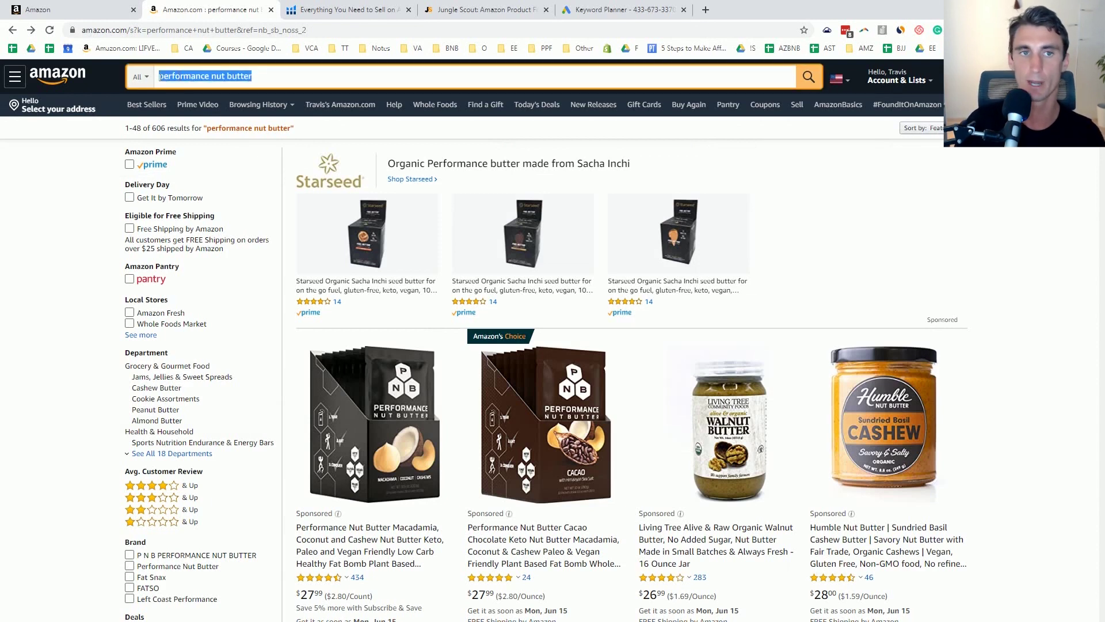
{"action": "left_click", "coordinate": [159, 79]}
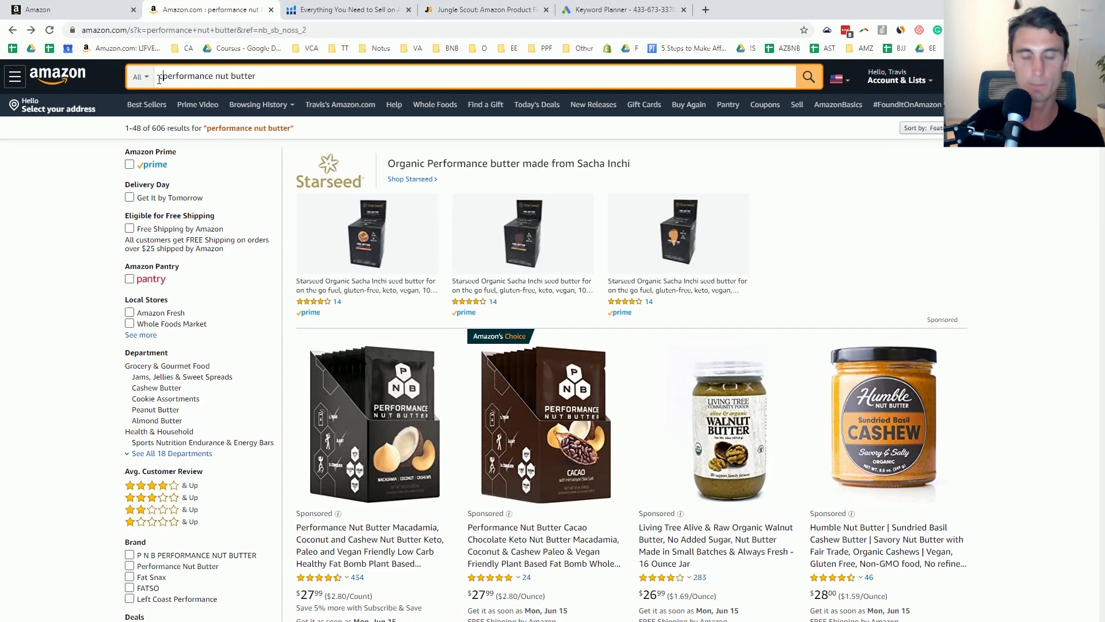
{"action": "type", "text": "cheap"}
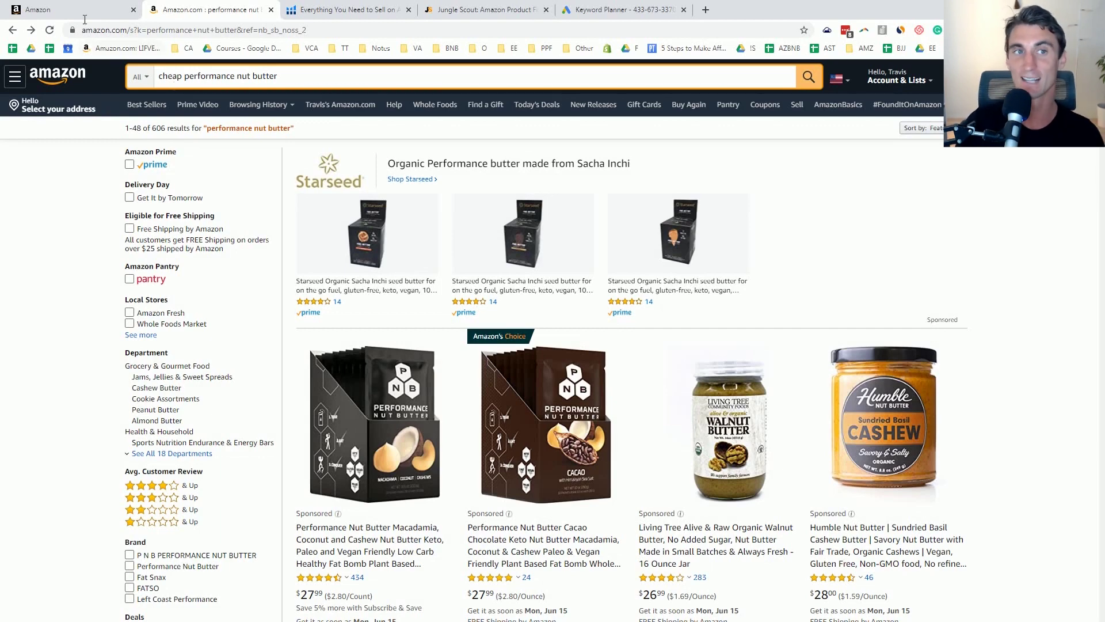
{"action": "left_click", "coordinate": [67, 8]}
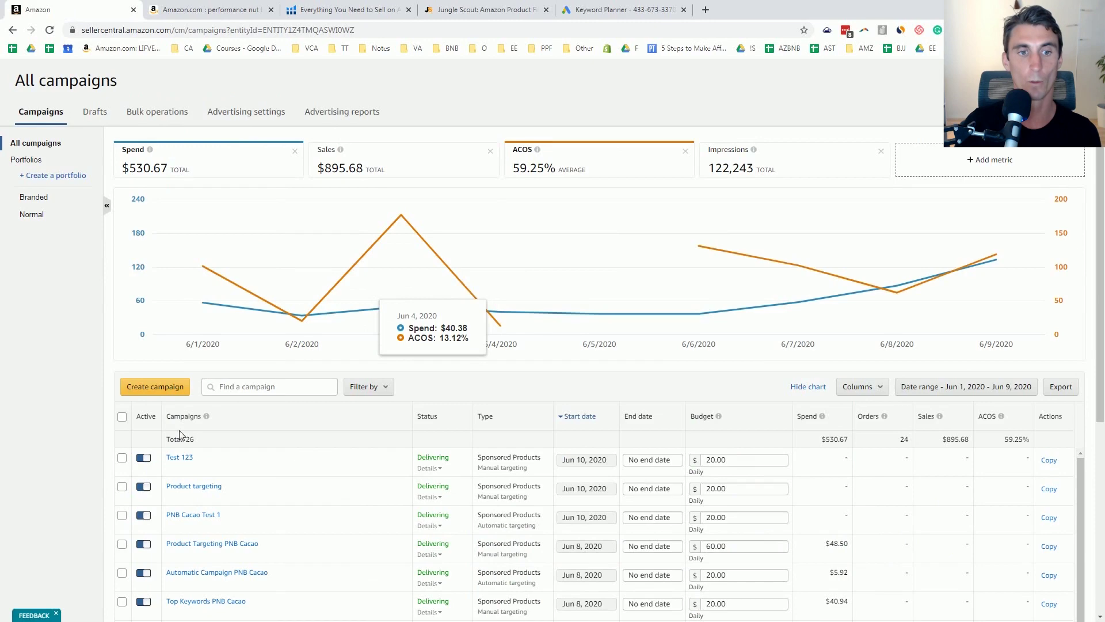
- Paste the 58-keyword list into PNB Cacao Test 1's negative keywords as negative phrase, and save
{"action": "scroll", "coordinate": [392, 322], "scroll_direction": "down", "scroll_amount": 2}
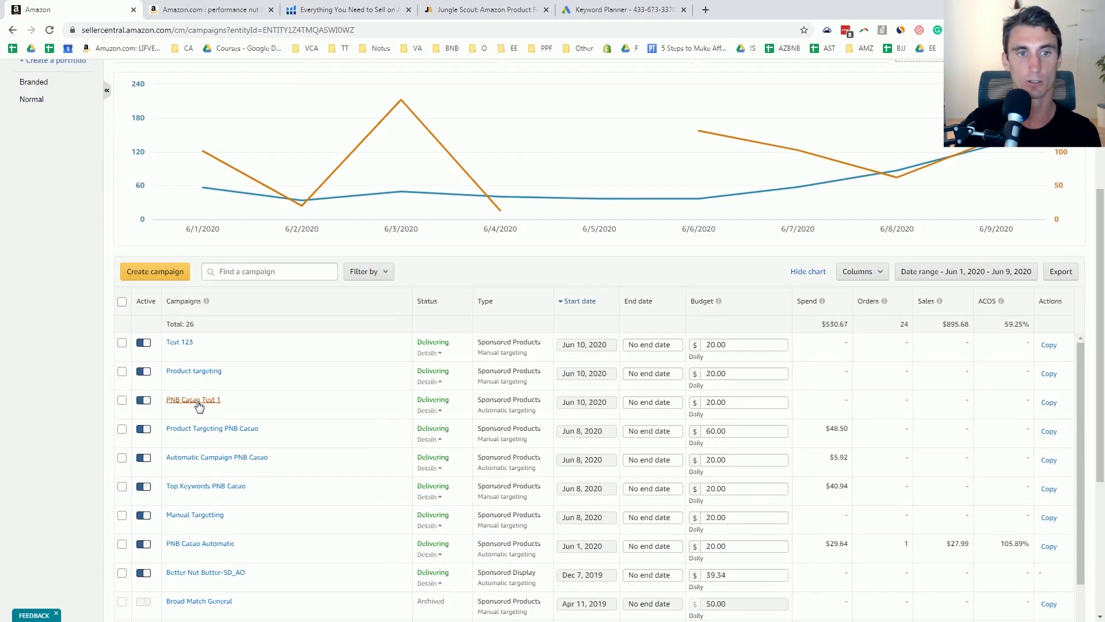
{"action": "left_click", "coordinate": [198, 403]}
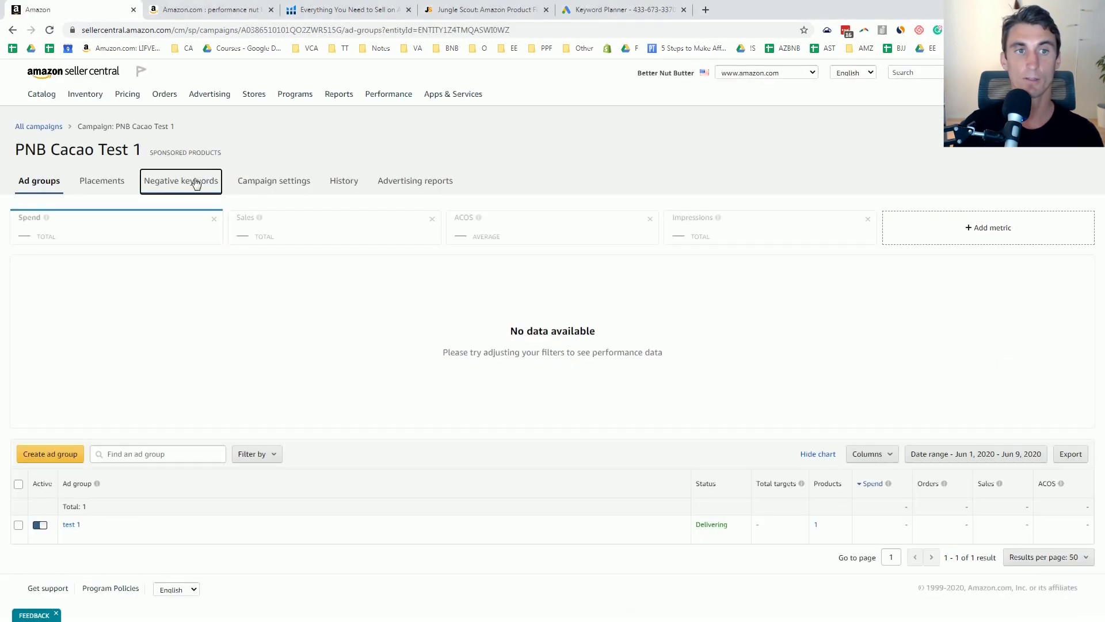
{"action": "left_click", "coordinate": [195, 183]}
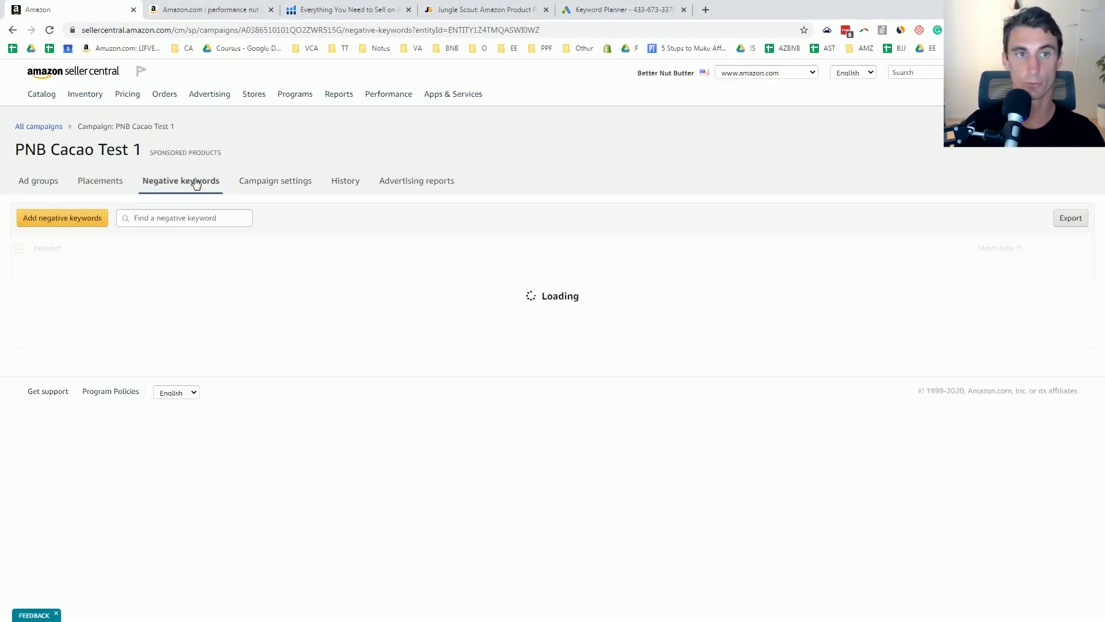
{"action": "left_click", "coordinate": [67, 217]}
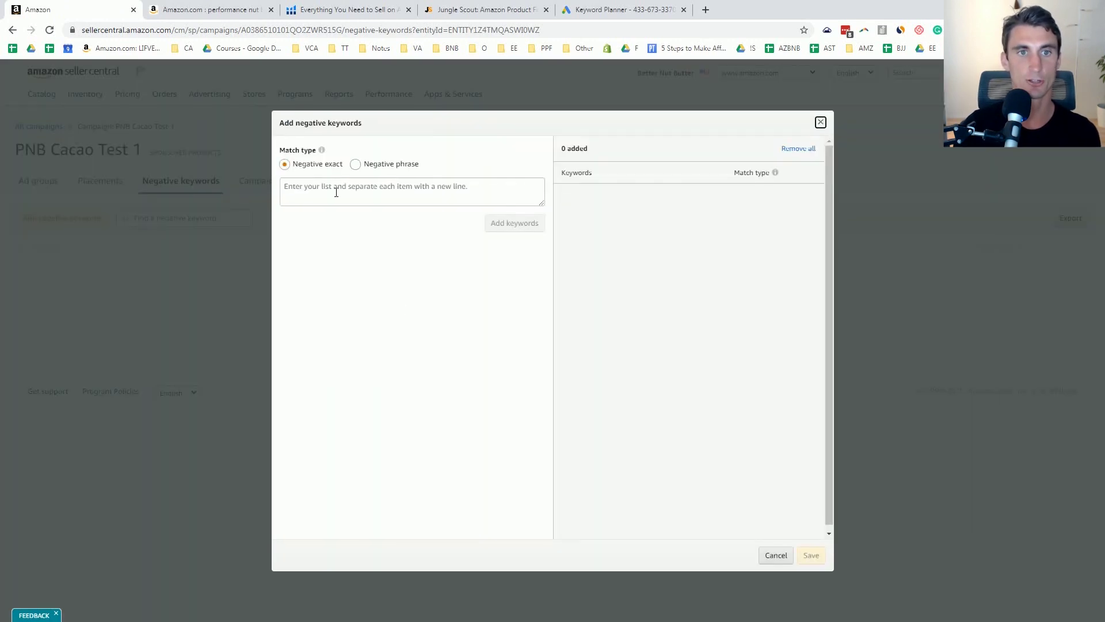
{"action": "left_click", "coordinate": [336, 192]}
{"action": "key", "text": "ctrl+v"}
{"action": "left_click", "coordinate": [355, 164]}
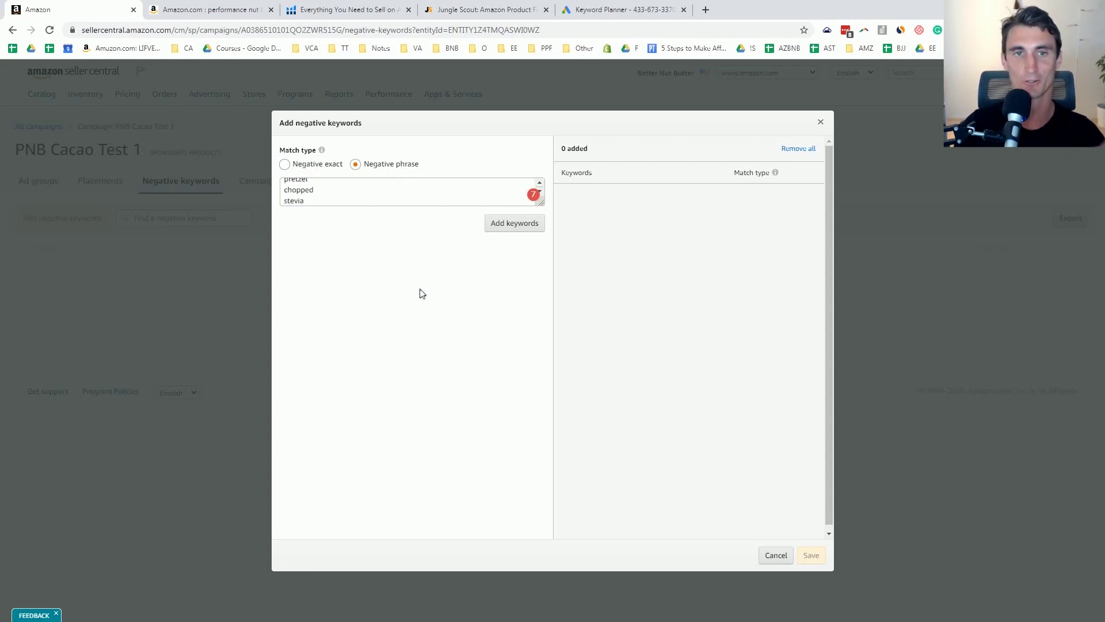
{"action": "left_click", "coordinate": [515, 225]}
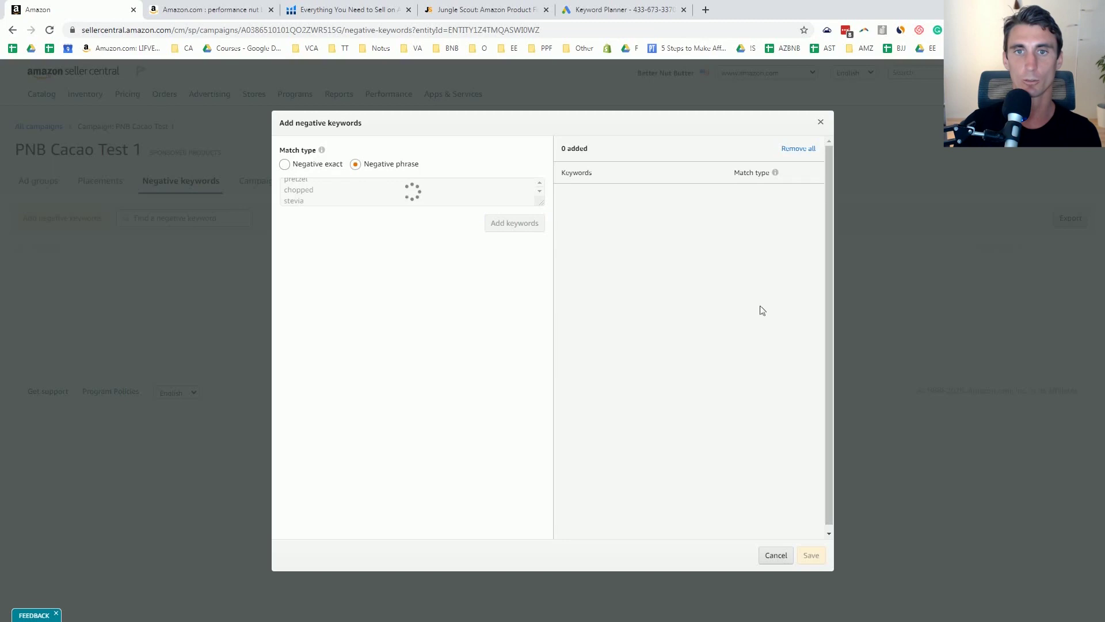
{"action": "left_click", "coordinate": [822, 563]}
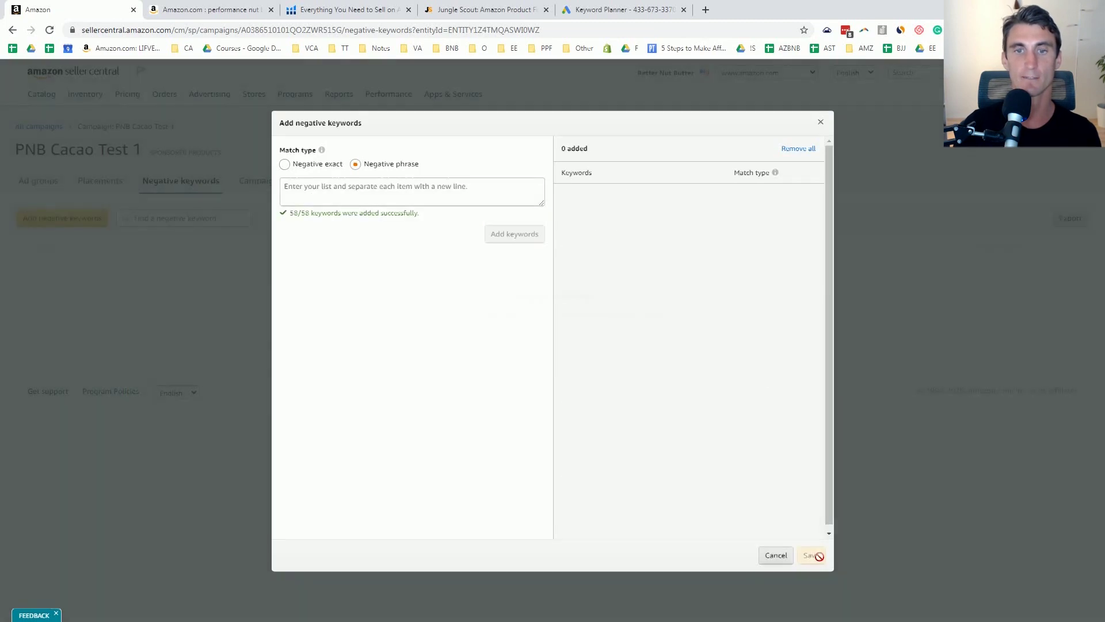